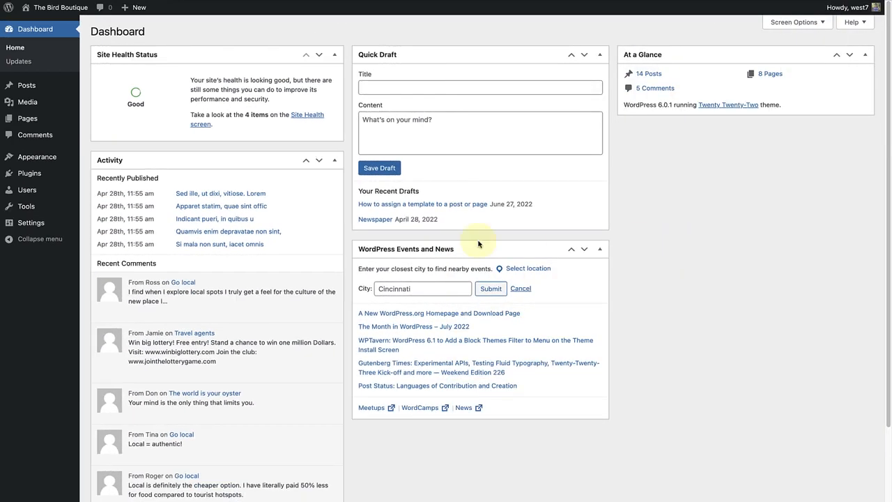
Step: Check the active theme among the installed themes, then open the site editor for the Home template
left_click(97, 158)
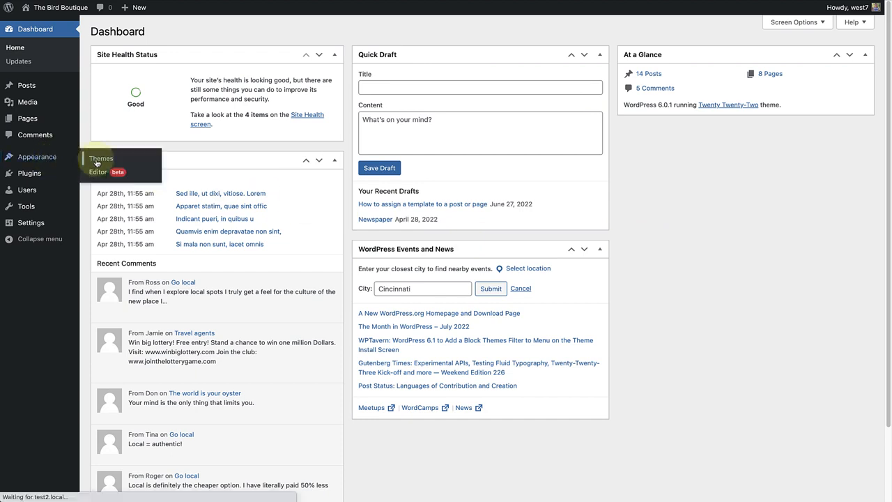
mouse_move(139, 155)
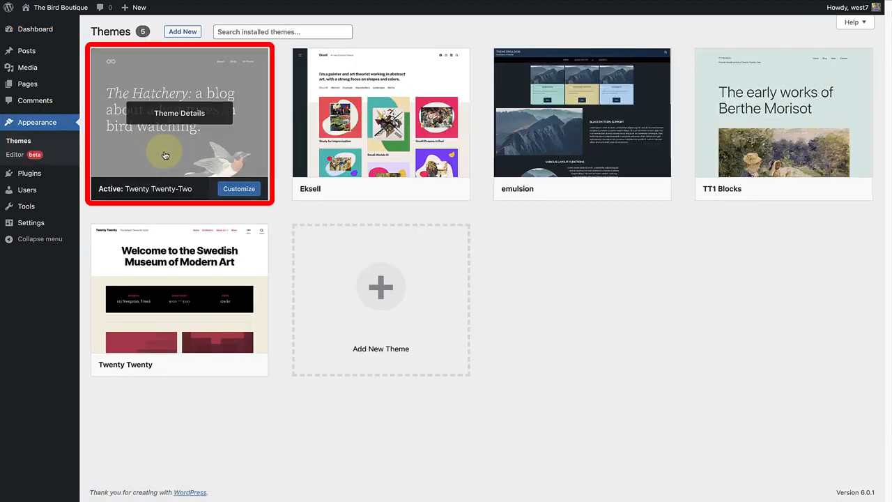
left_click(13, 156)
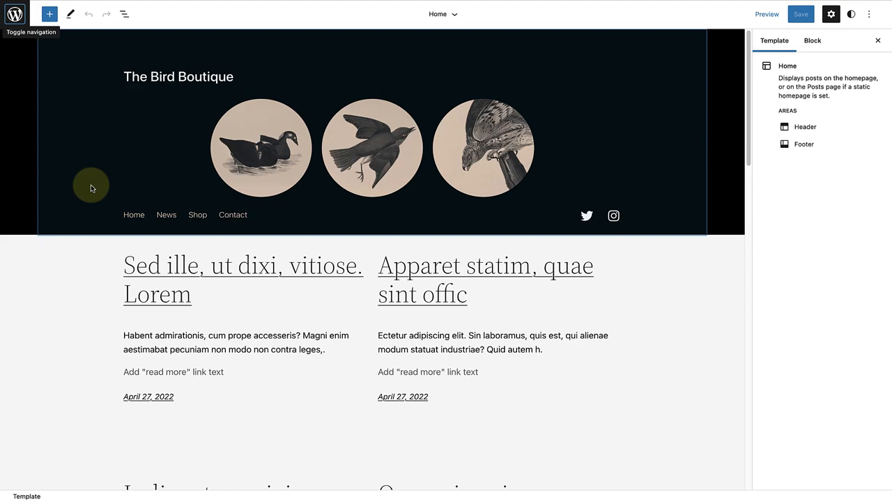
Step: Replace the Home template's footer with the pattern "Footer with title, tagline, and social links on a dark background"
scroll(90, 188, "down", 10)
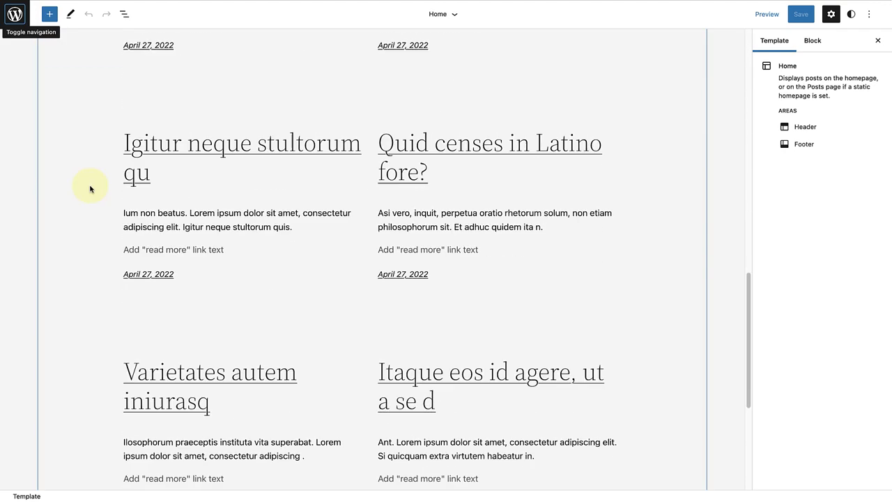
scroll(90, 189, "down", 4)
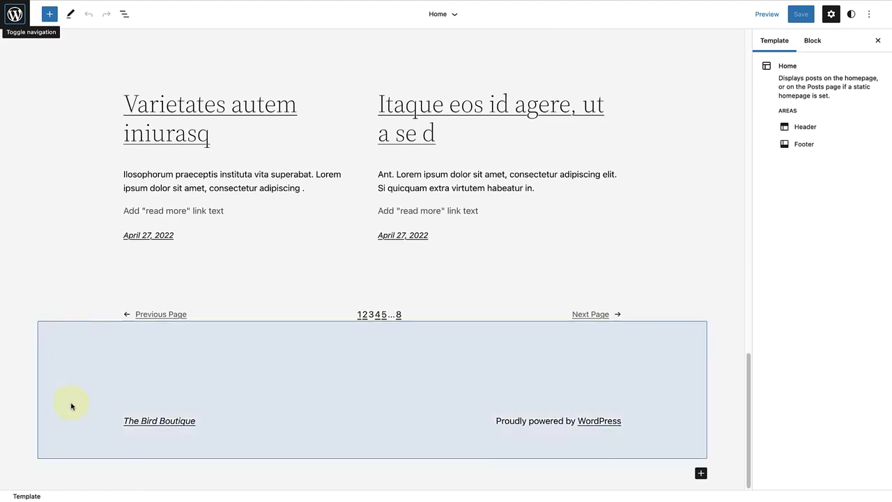
left_click(70, 406)
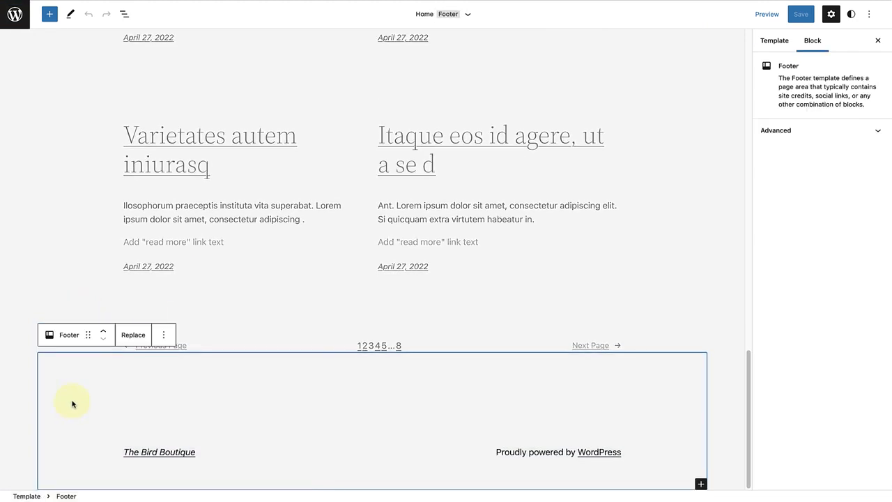
left_click(132, 336)
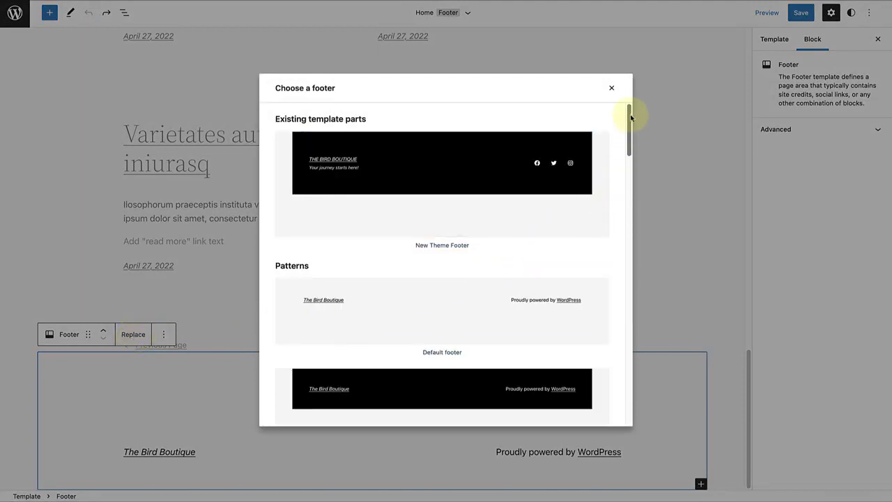
scroll(626, 143, "down", 4)
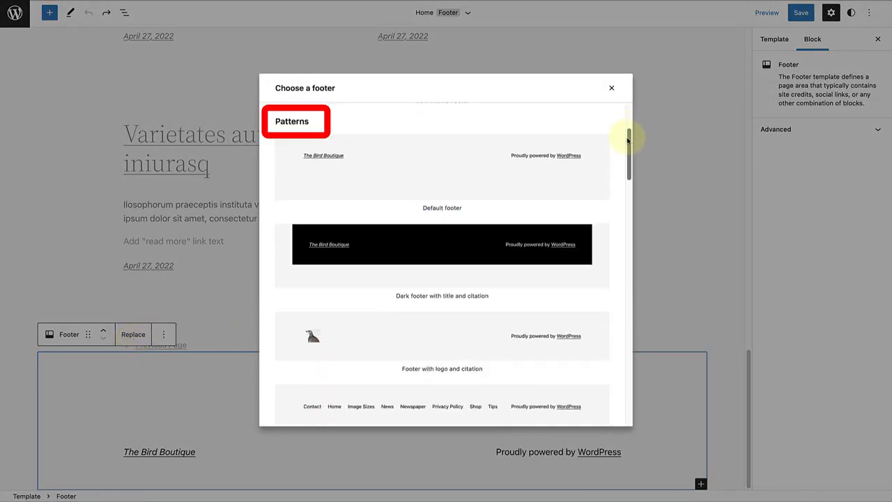
left_click_drag(629, 135, 634, 189)
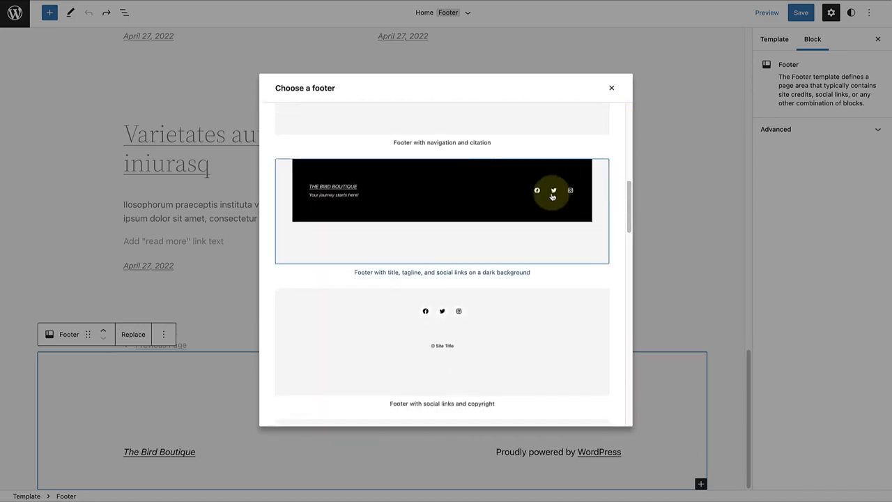
left_click(433, 203)
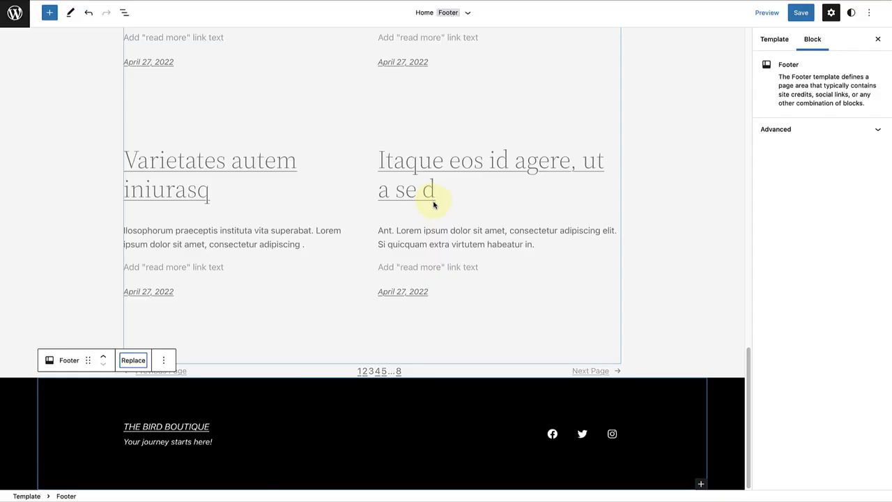
Step: Show the template's block list and remove the Footer template part from the Home template
left_click_drag(749, 354, 751, 387)
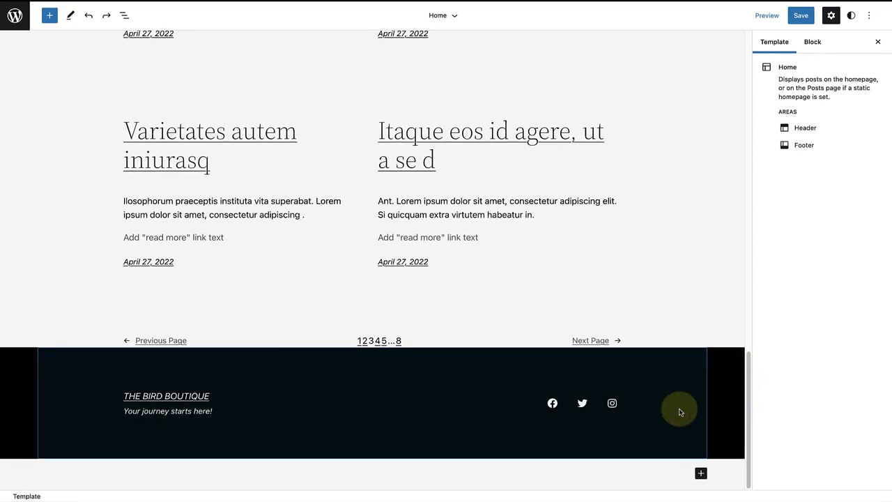
left_click(125, 15)
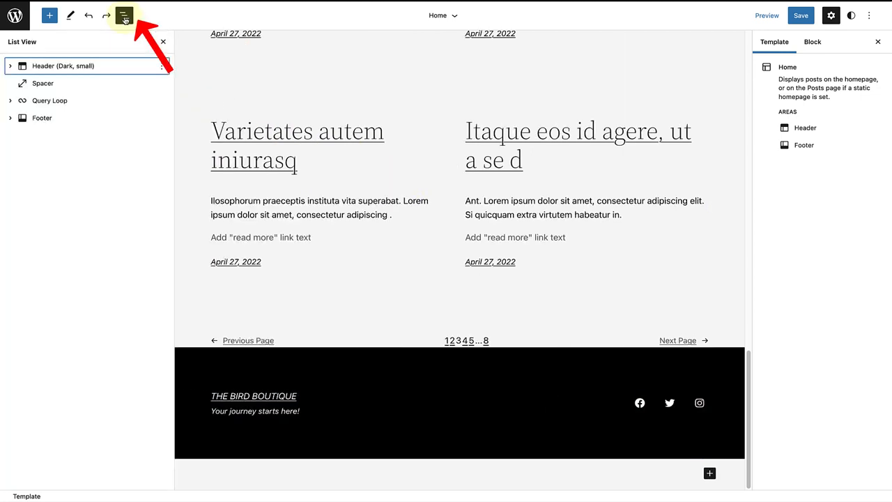
left_click(57, 120)
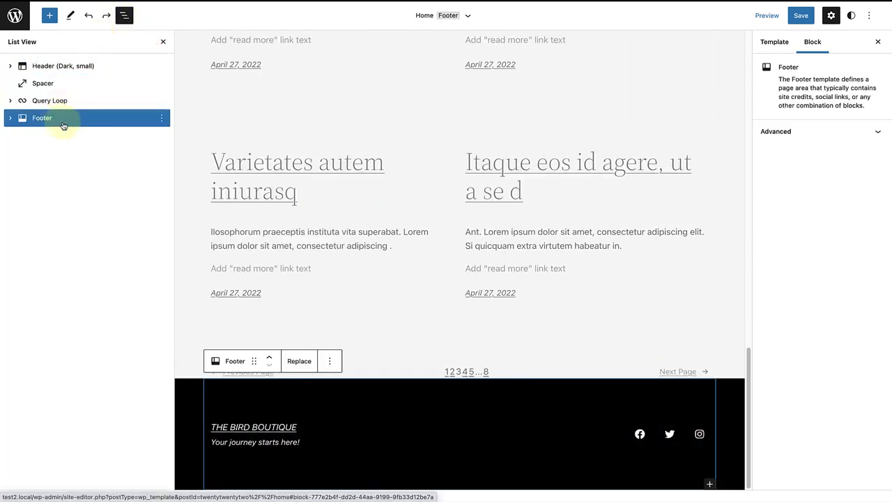
left_click(162, 120)
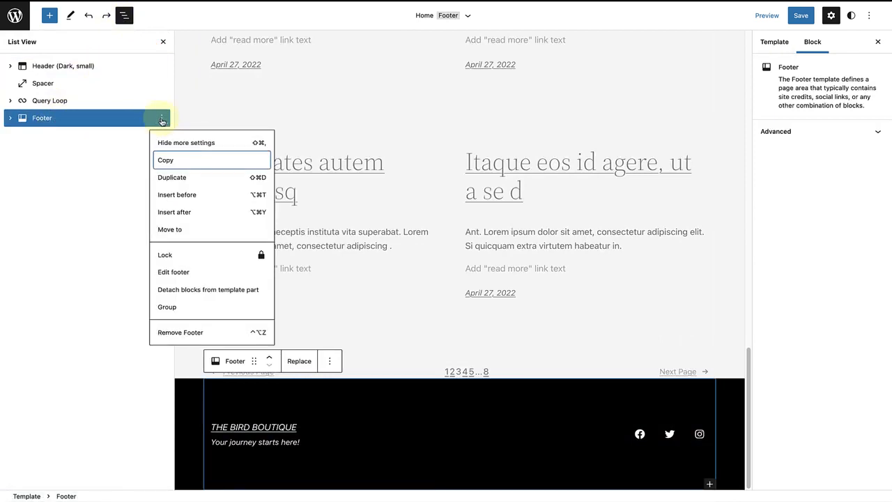
left_click(170, 334)
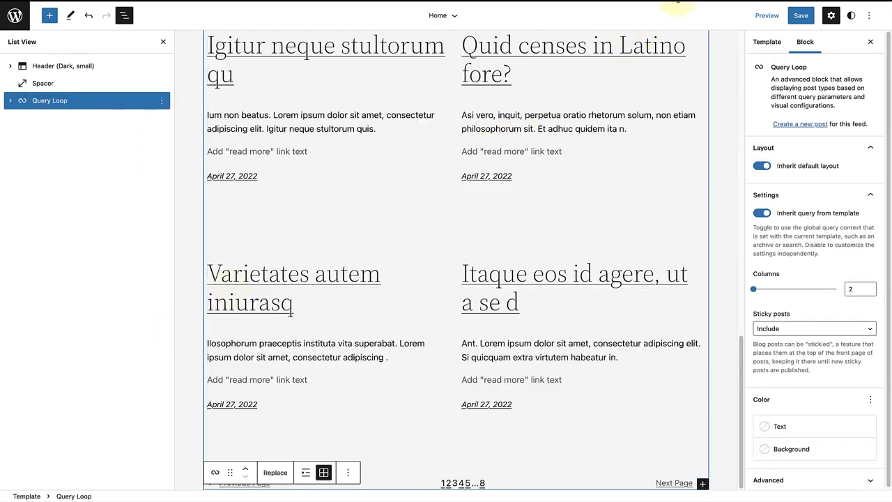
Step: Switch to the WordPress.org pattern directory and search for "footer"
left_click(728, 1)
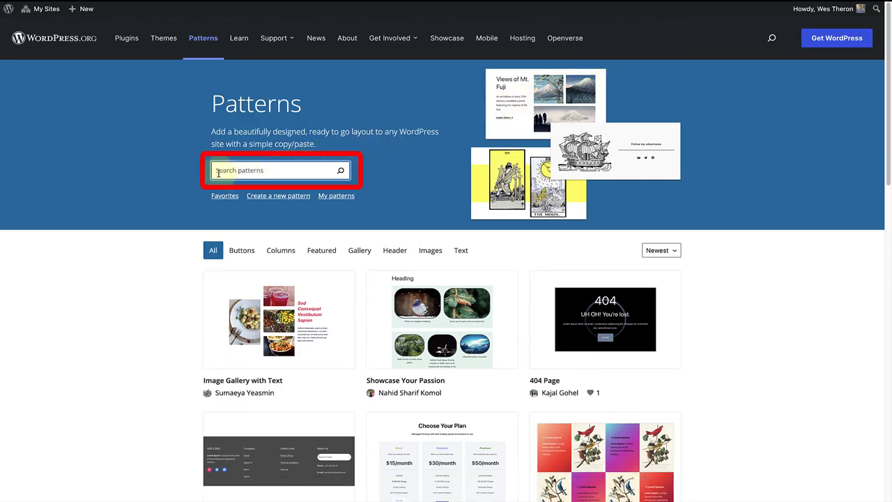
type("footer")
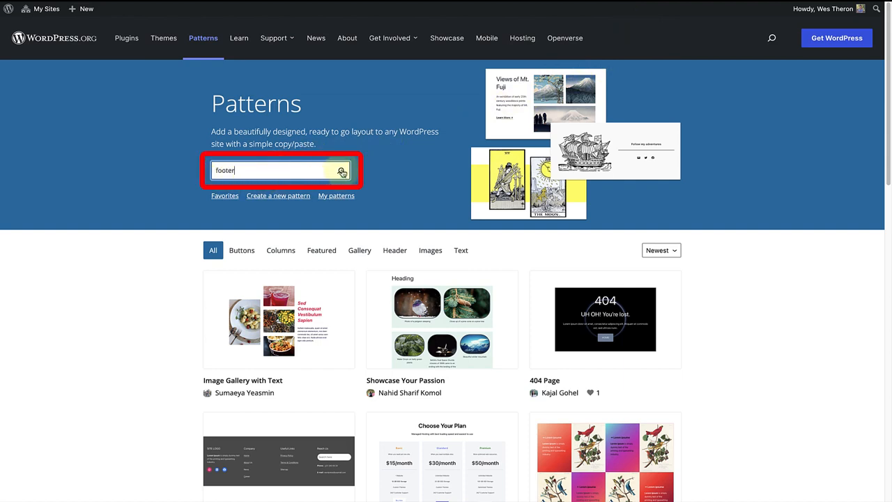
left_click(340, 173)
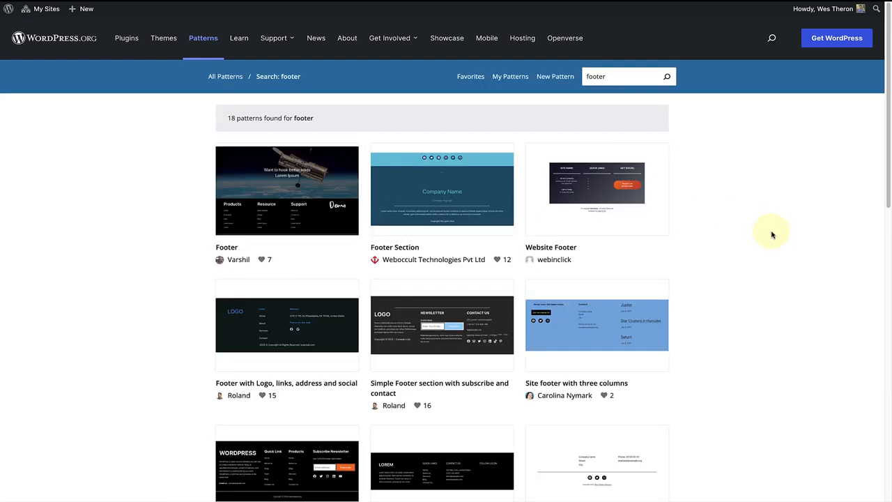
Step: Browse the footer patterns and copy "Footer section design with contact, menu, recent post, newsletter and copy right"
scroll(760, 251, "down", 3)
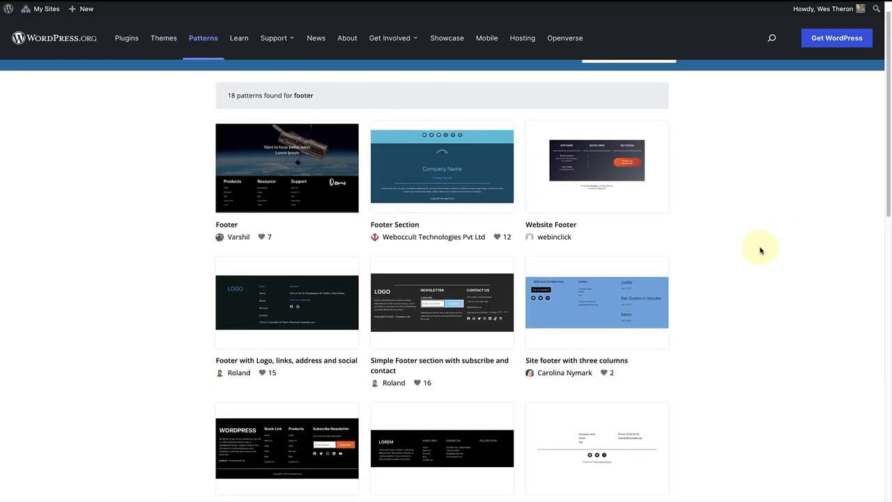
scroll(761, 251, "down", 3)
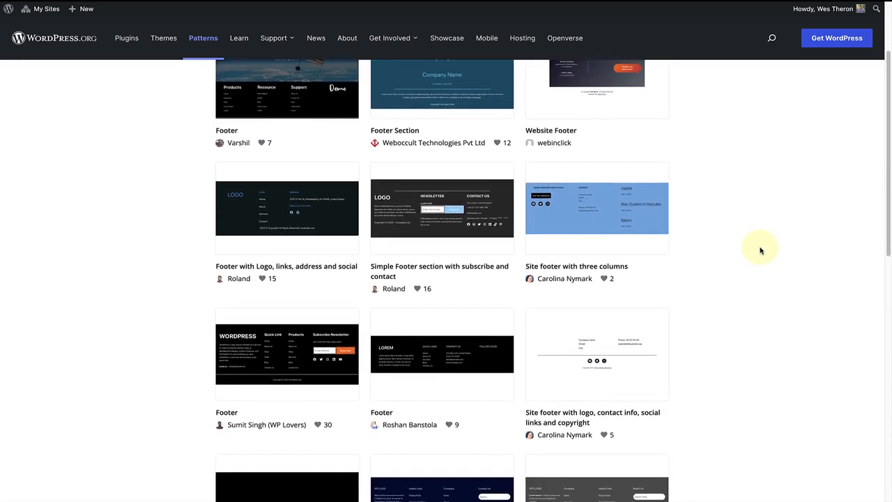
scroll(761, 251, "down", 2)
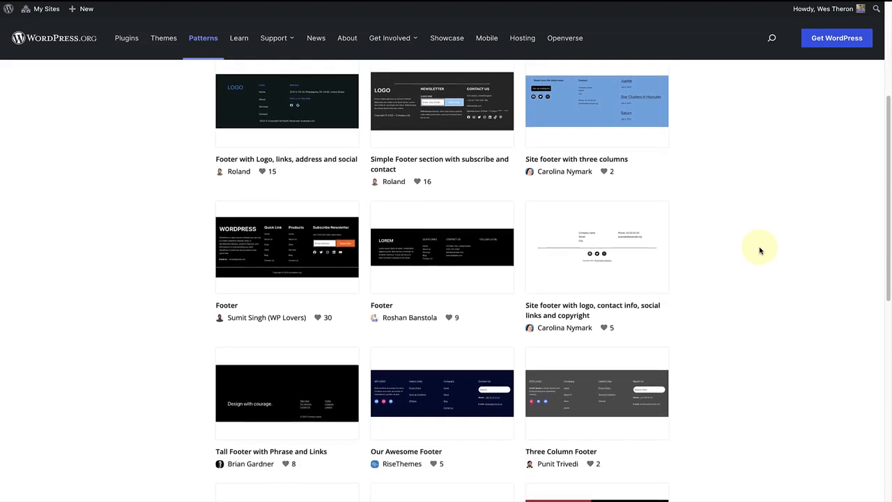
scroll(761, 251, "down", 3)
scroll(761, 251, "down", 10)
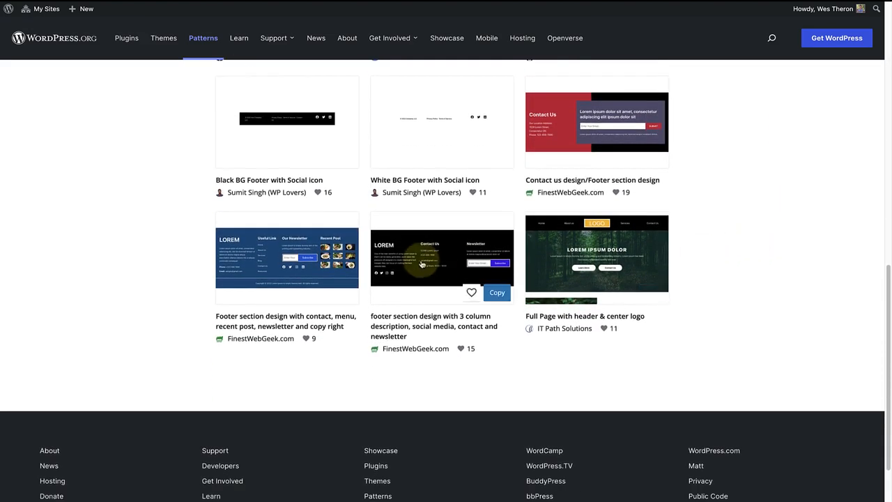
mouse_move(334, 260)
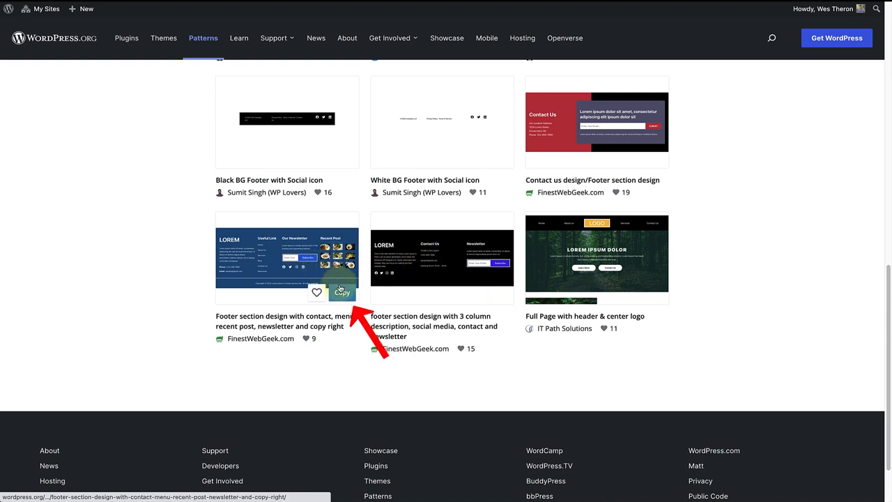
left_click(344, 296)
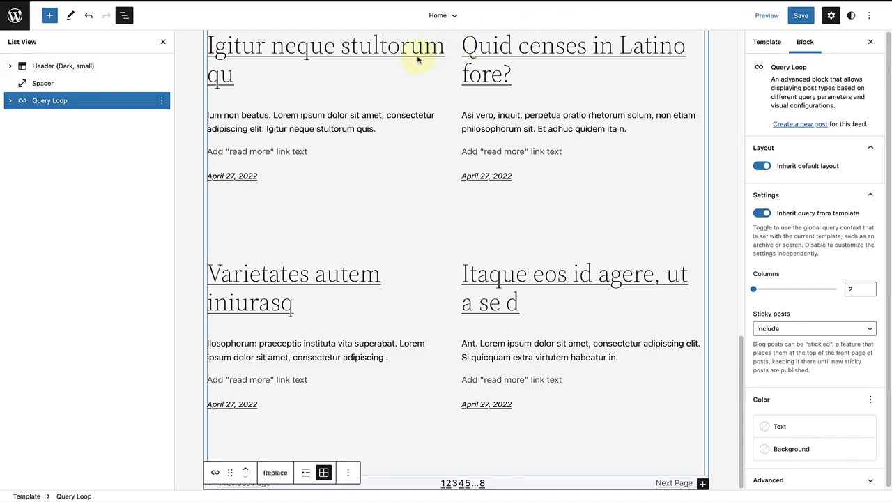
Step: Back in the site editor, insert an empty block after the Query Loop and paste the copied footer pattern into it
left_click(161, 103)
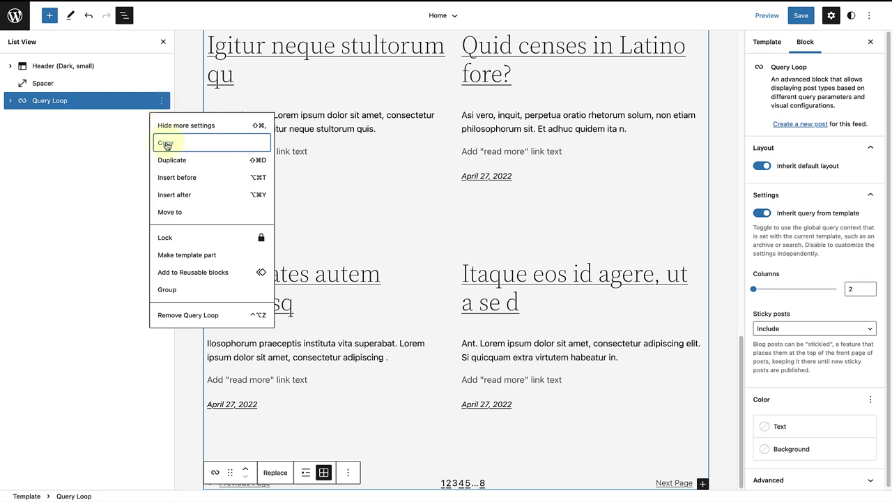
left_click(173, 194)
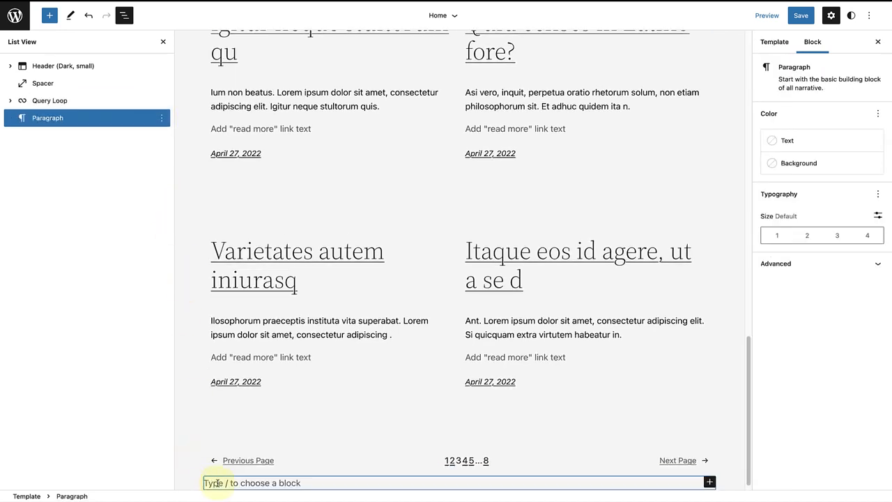
key("ctrl+v")
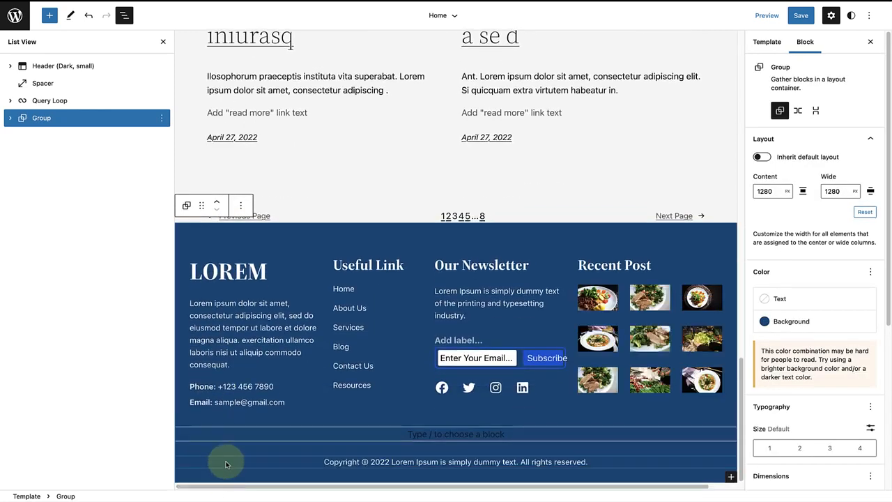
Step: Close the block list and the settings sidebar, and undo pasting the blue footer pattern
left_click(163, 41)
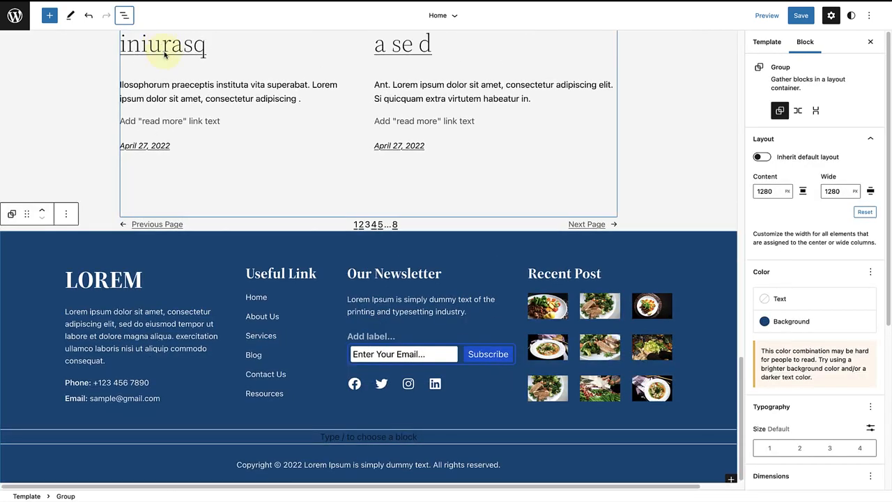
left_click(870, 41)
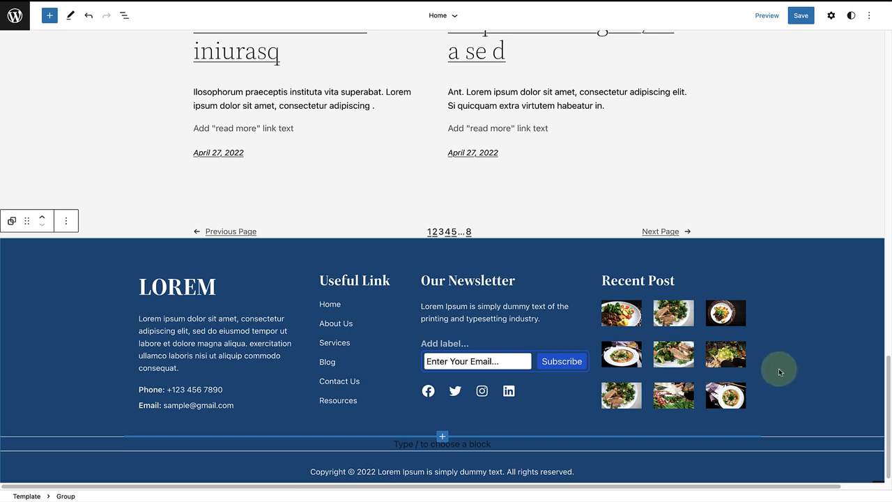
left_click(88, 17)
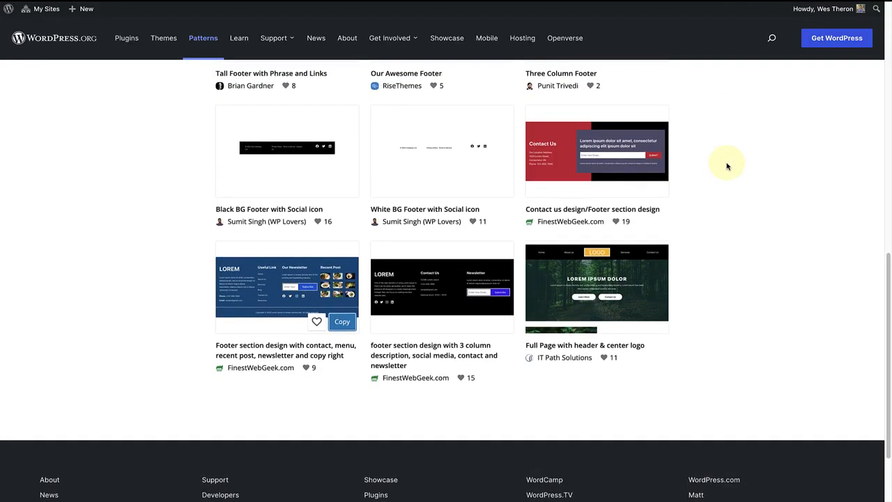
Step: Copy the "Three Column Footer" pattern from the pattern directory and paste it into the empty block below the Query Loop
scroll(726, 165, "up", 1)
scroll(727, 169, "up", 2)
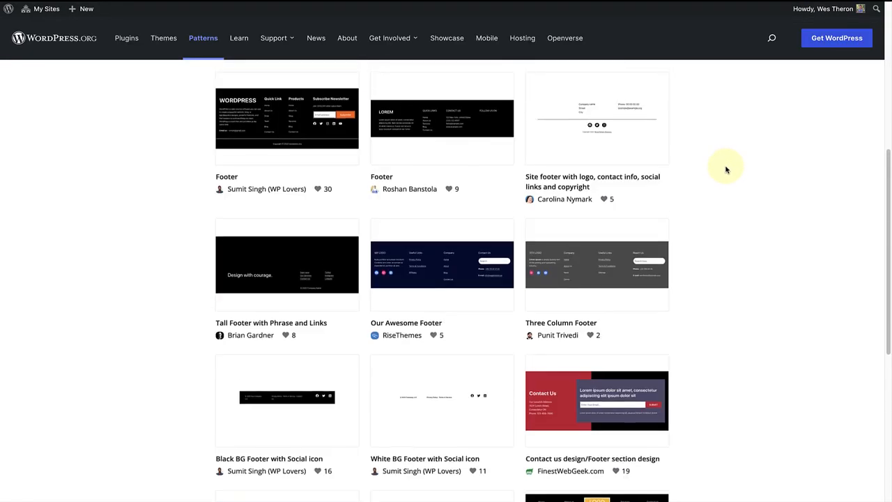
mouse_move(638, 251)
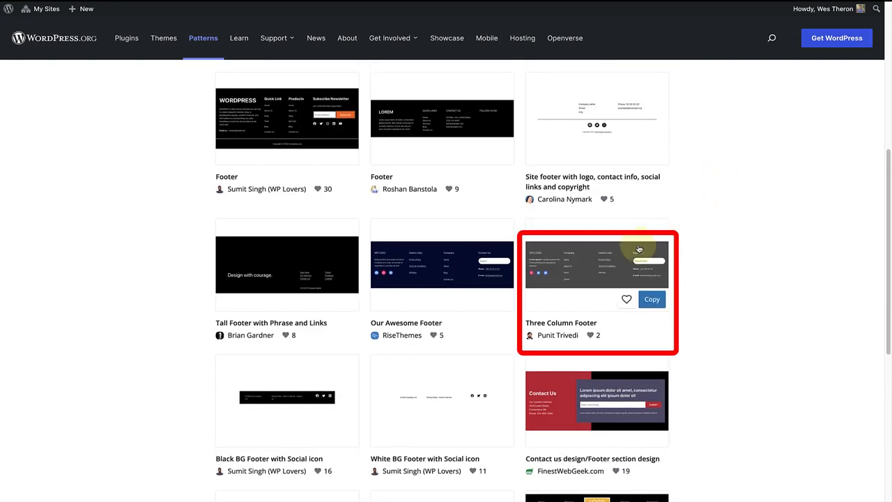
left_click(652, 300)
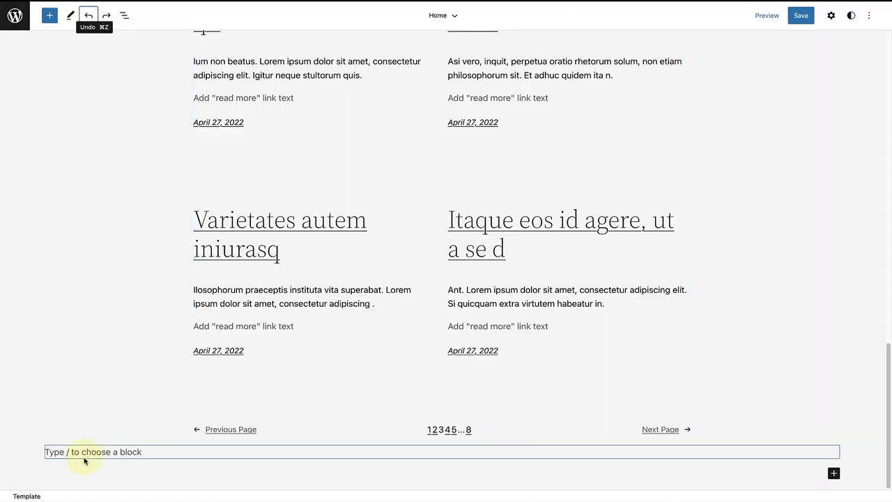
left_click(73, 453)
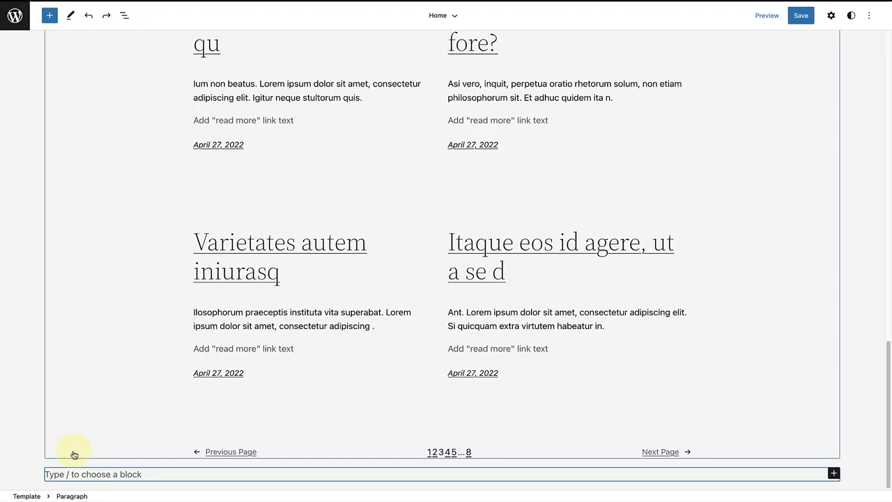
key("ctrl+v")
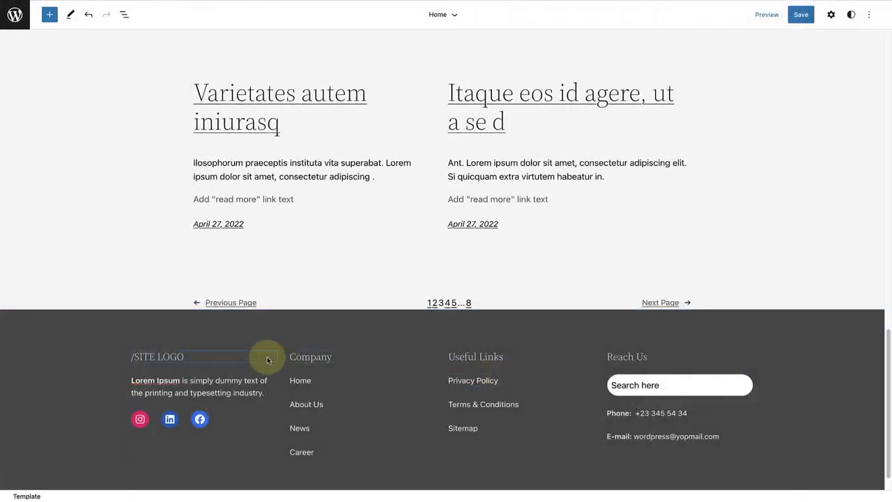
Step: Replace the "/SITE LOGO" heading in the footer's first column with a Site Logo block
left_click(184, 357)
left_click_drag(198, 357, 126, 357)
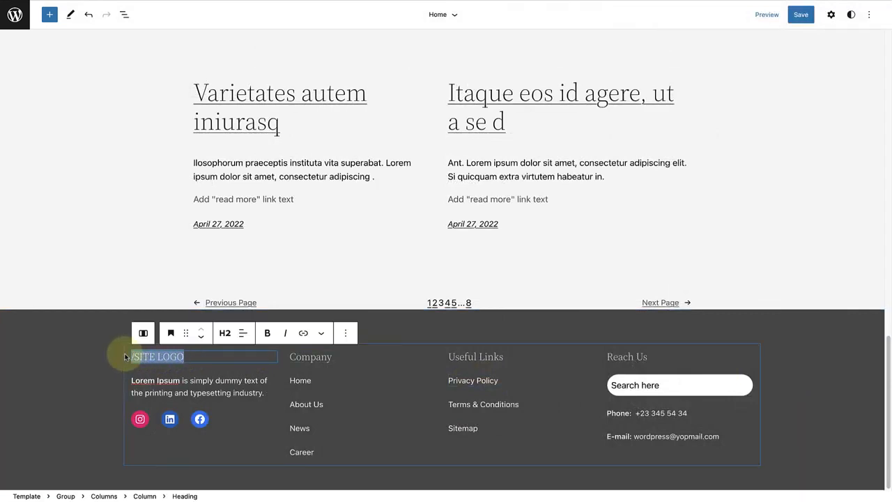
type("/SI")
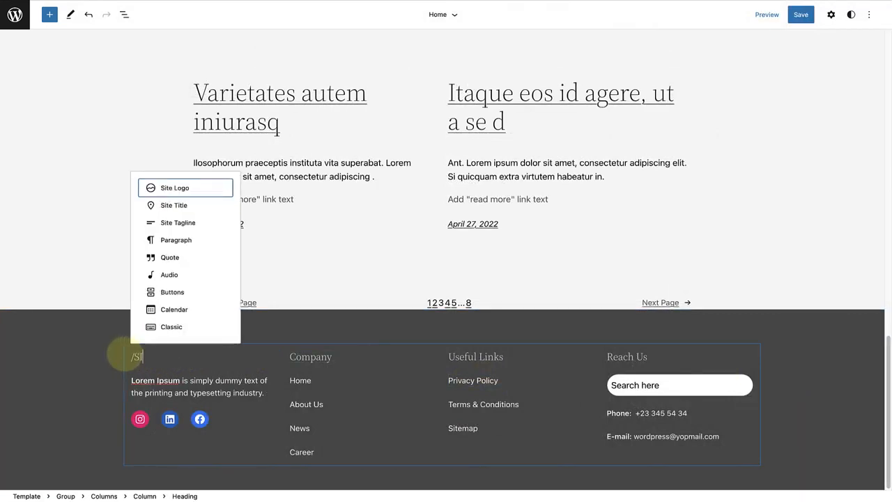
type("TE LOGO")
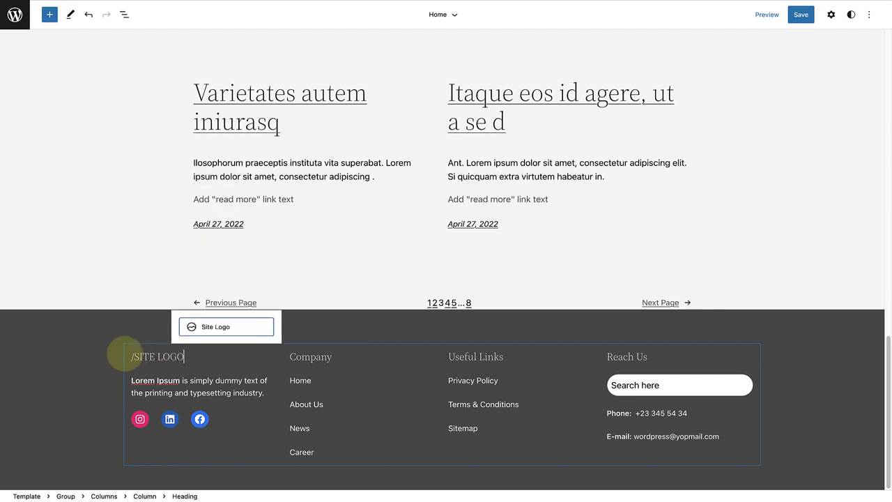
left_click(203, 327)
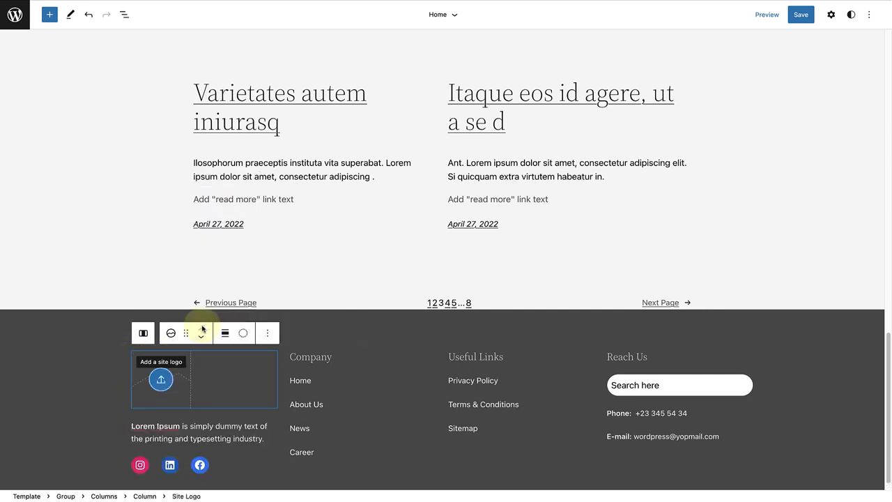
Step: Add the gold lotus image from the Media Library as the site logo
left_click(162, 380)
left_click(75, 152)
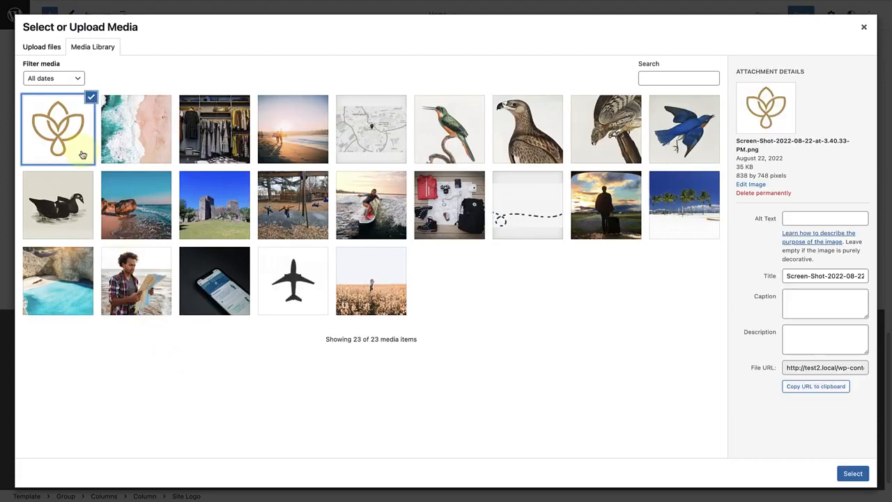
left_click(852, 474)
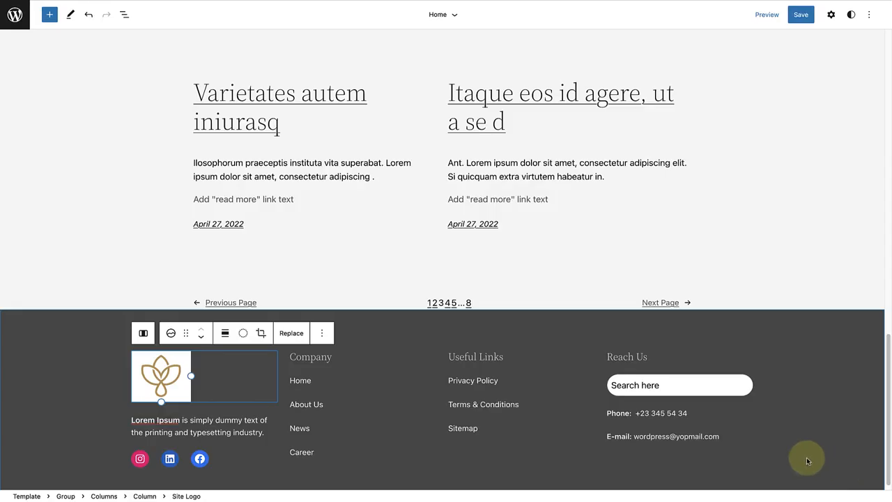
Step: Apply the Rounded style to the footer's site logo and close the block settings
left_click(831, 15)
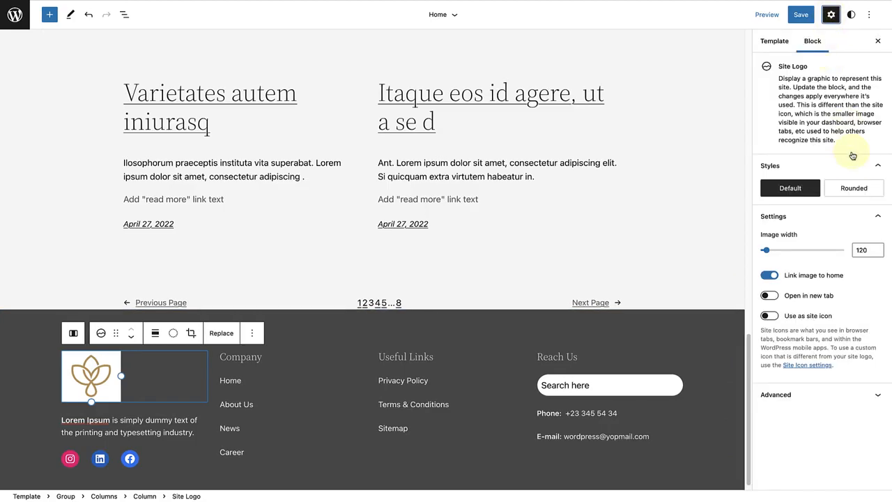
left_click(856, 193)
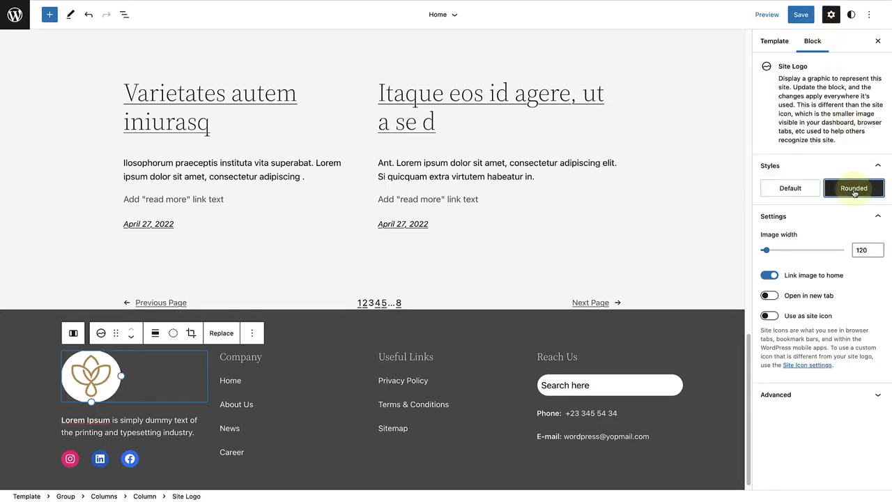
left_click(877, 40)
Step: Replace the Lorem Ipsum paragraph below the logo with "We design for you!" and make it bold
left_click(255, 433)
left_click_drag(255, 433, 132, 421)
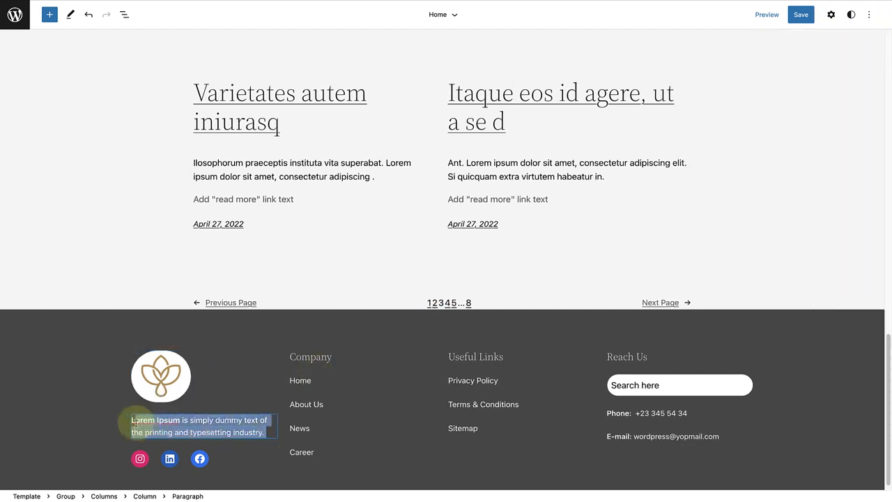
key("BackSpace")
type("We design for you!")
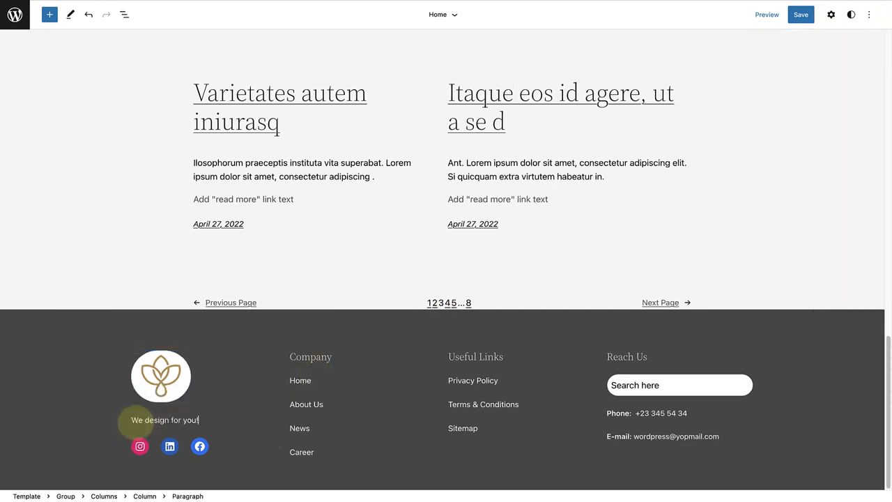
left_click_drag(202, 419, 131, 419)
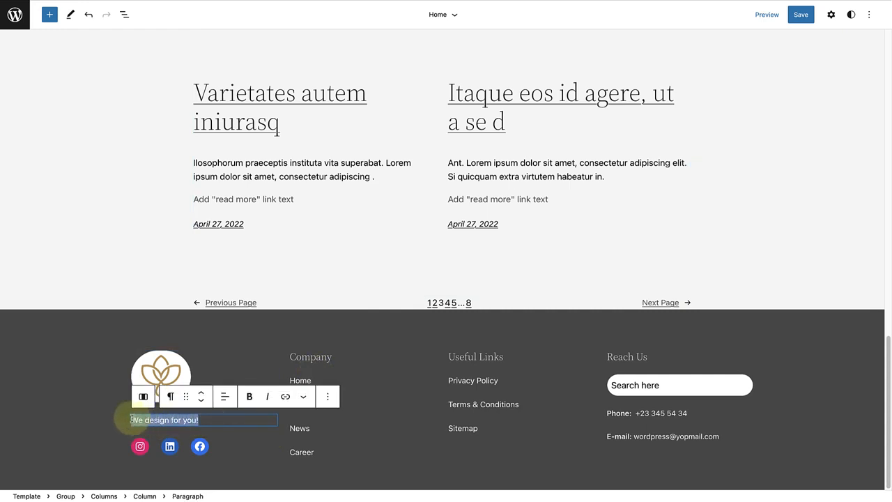
left_click(249, 397)
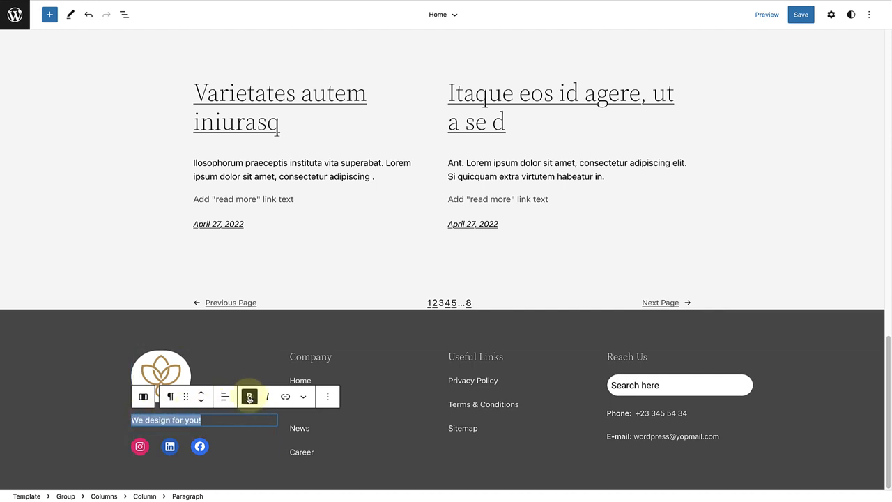
Step: Set the background color of the footer's Group block to the theme's black Foreground color
left_click(57, 368)
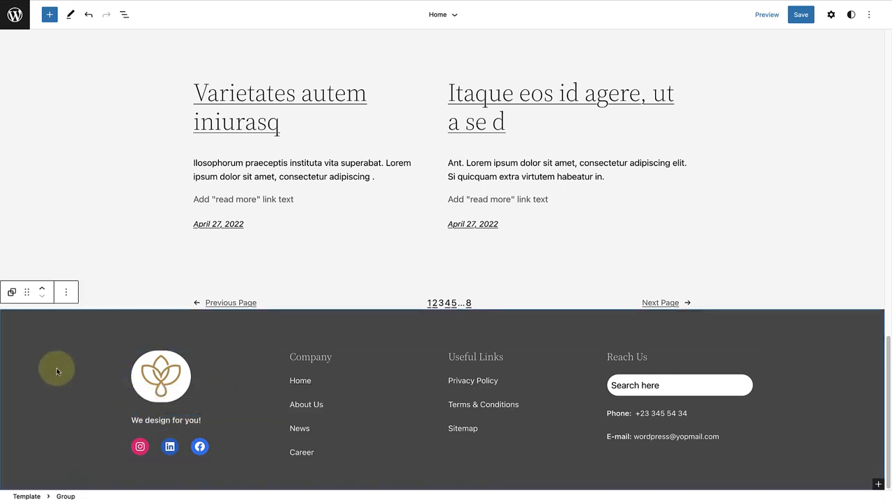
left_click(832, 16)
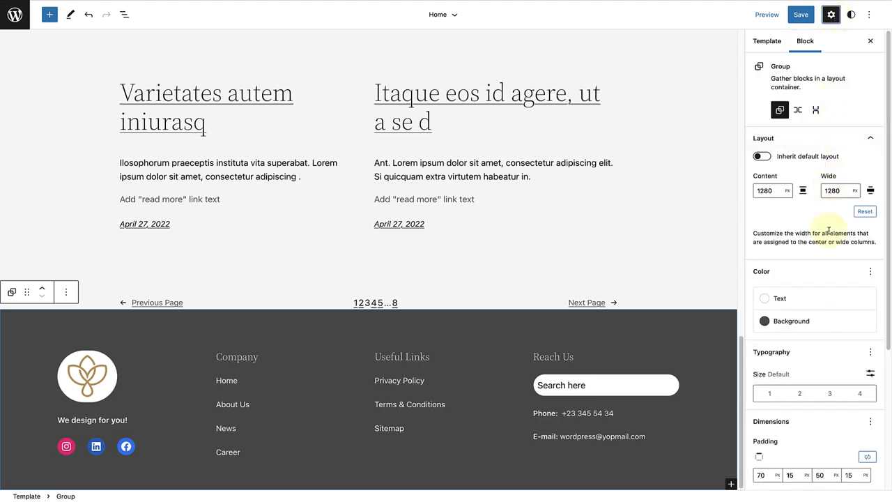
left_click(819, 319)
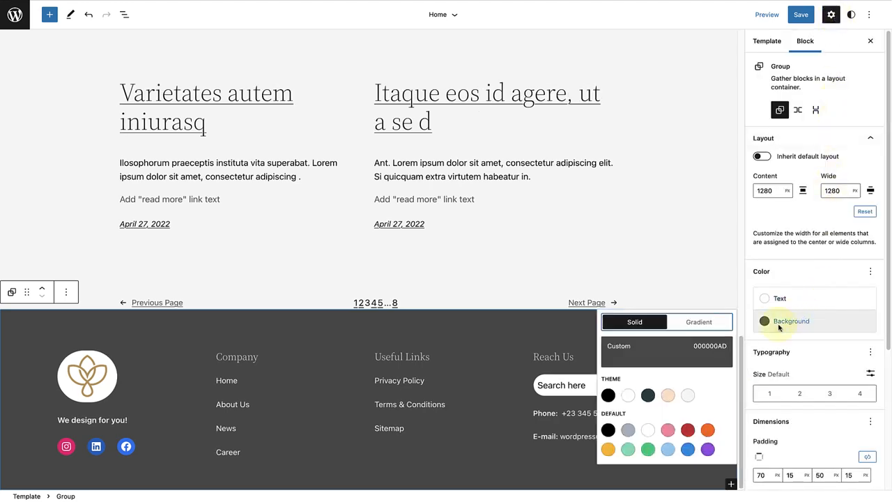
left_click(607, 395)
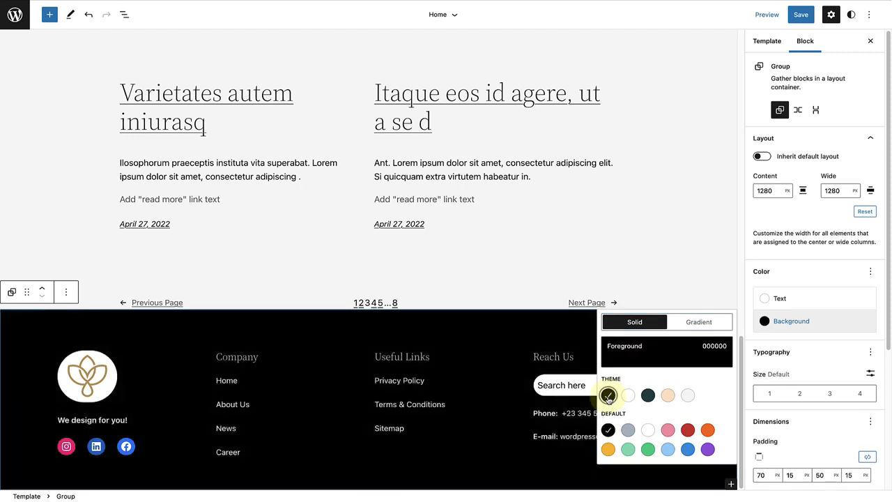
left_click(20, 356)
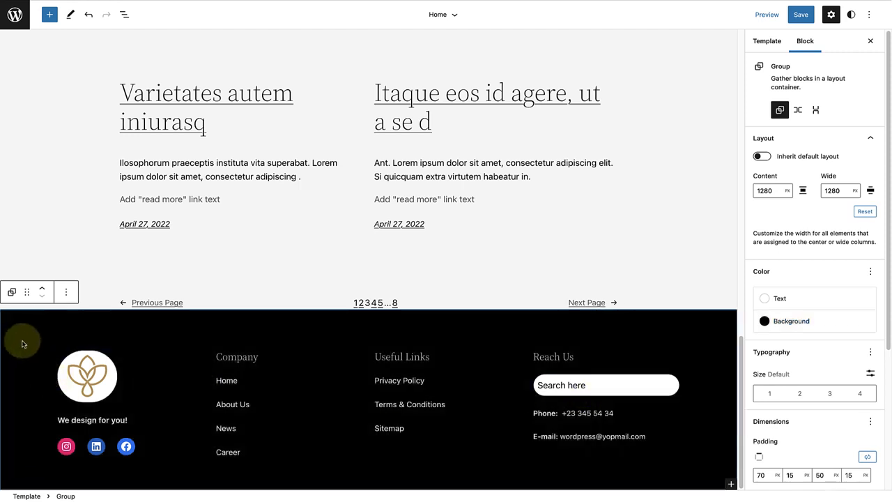
Step: Find the Social Icons block in the footer's first column and set its icon background to the theme's Secondary peach
left_click(126, 16)
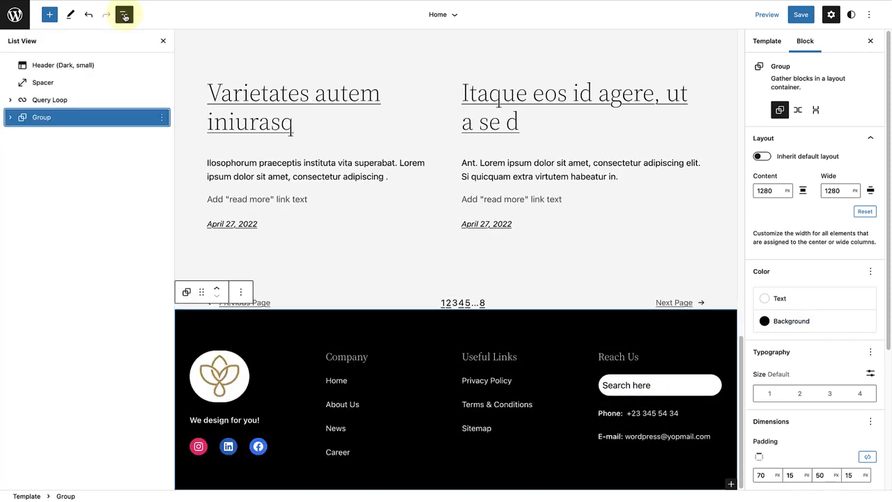
left_click(10, 118)
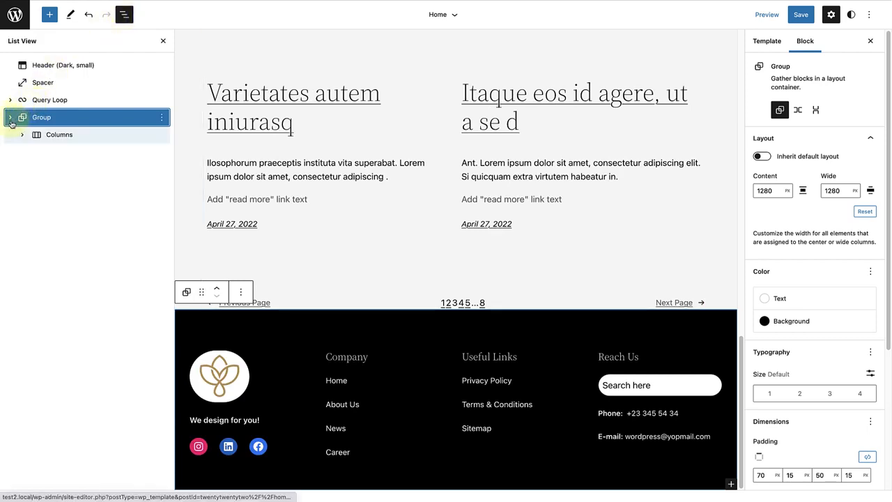
left_click(21, 134)
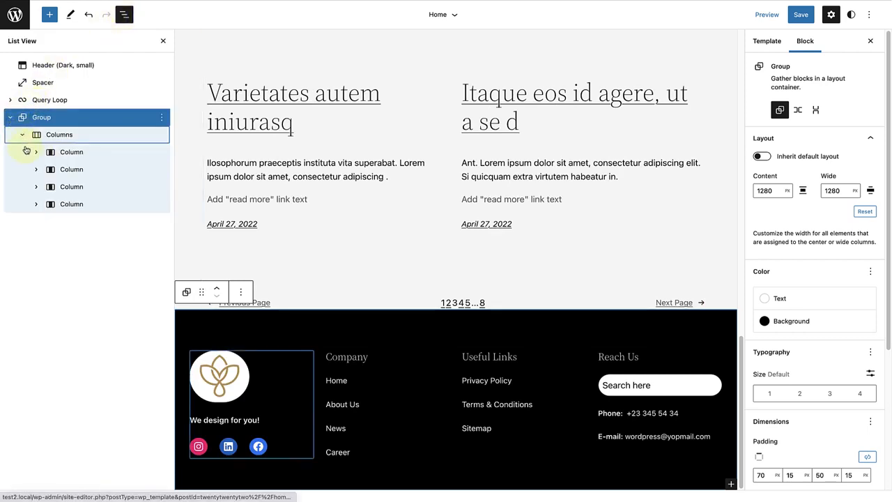
left_click(37, 152)
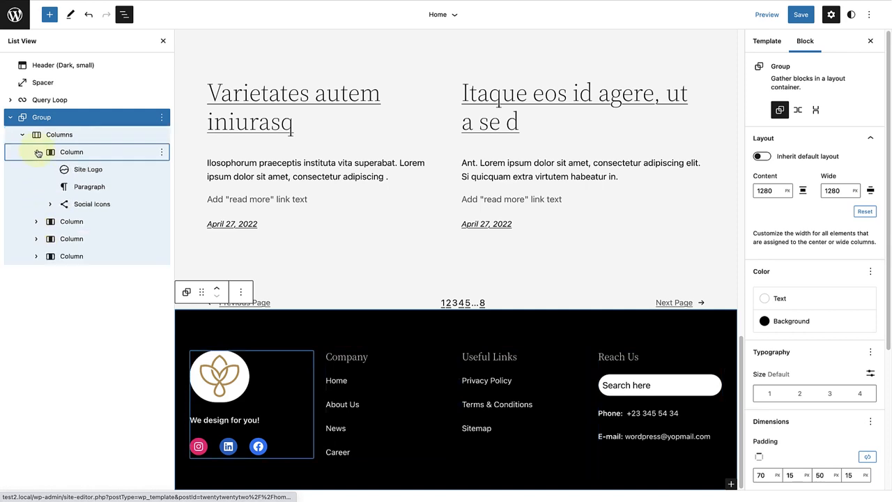
left_click(82, 204)
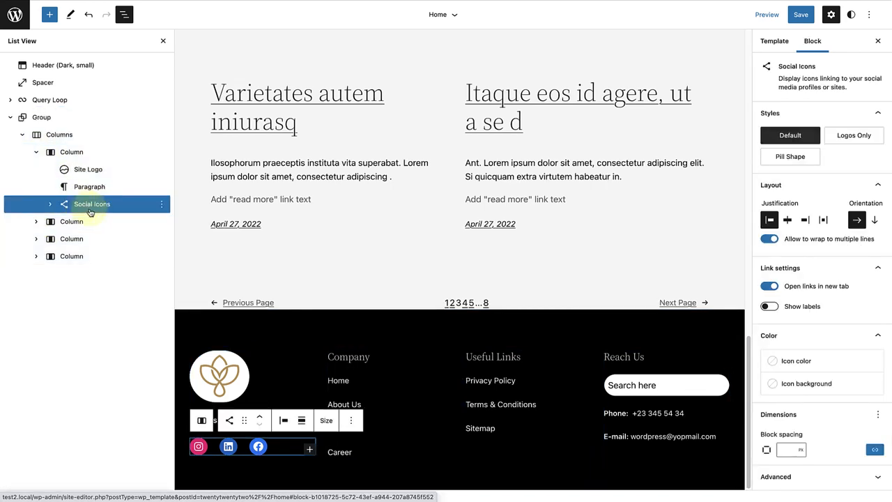
left_click(799, 387)
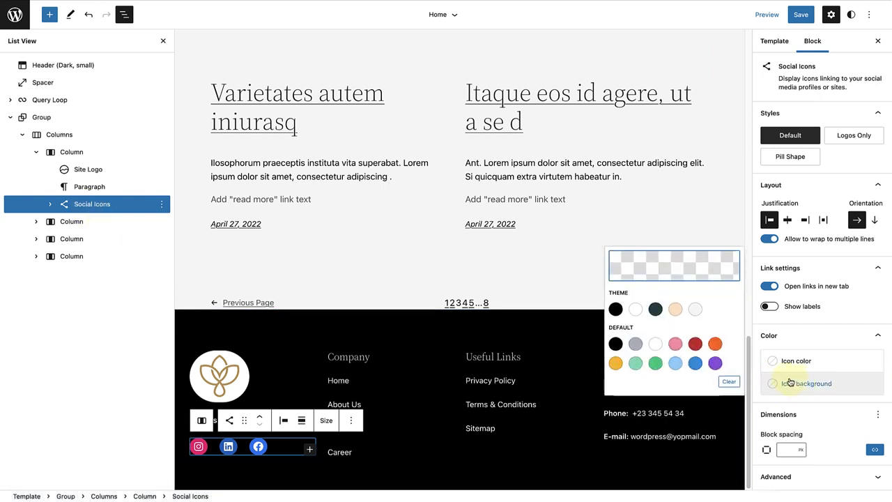
left_click(675, 310)
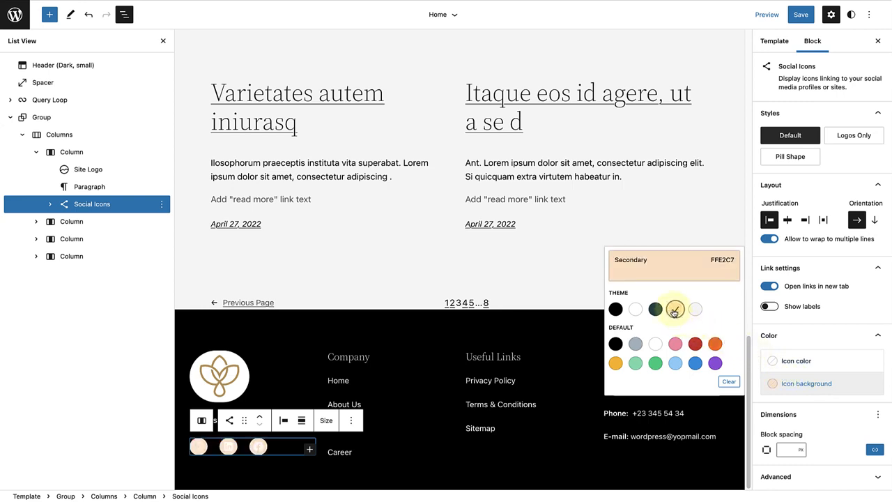
Step: Set the icon color of the footer's social icons to black
left_click(813, 360)
left_click(617, 321)
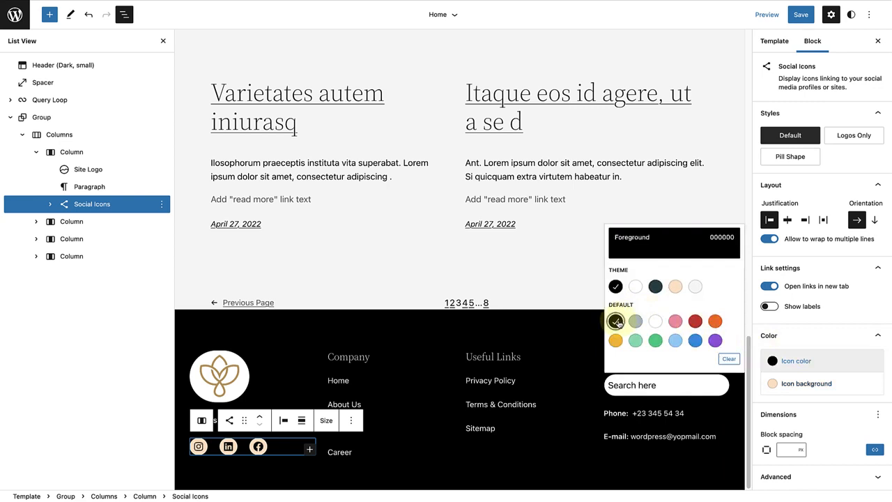
left_click(460, 469)
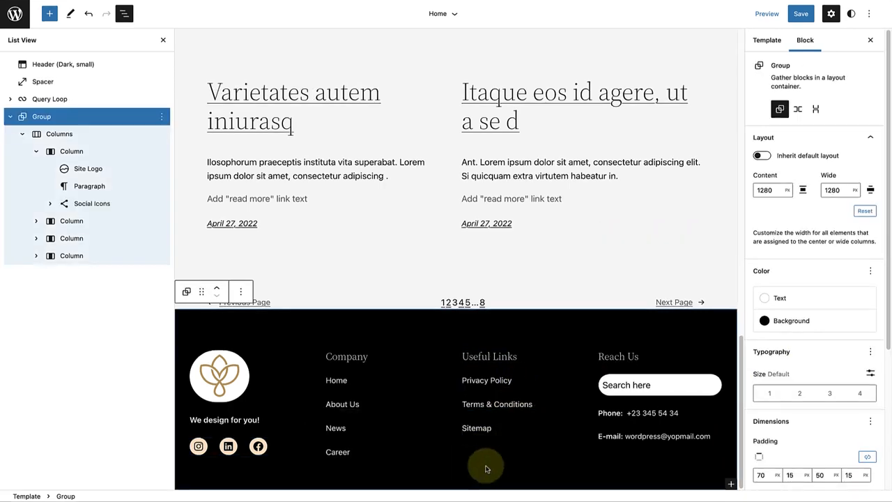
Step: Set the font size of the footer's "Company" heading to 30 px
left_click(326, 357)
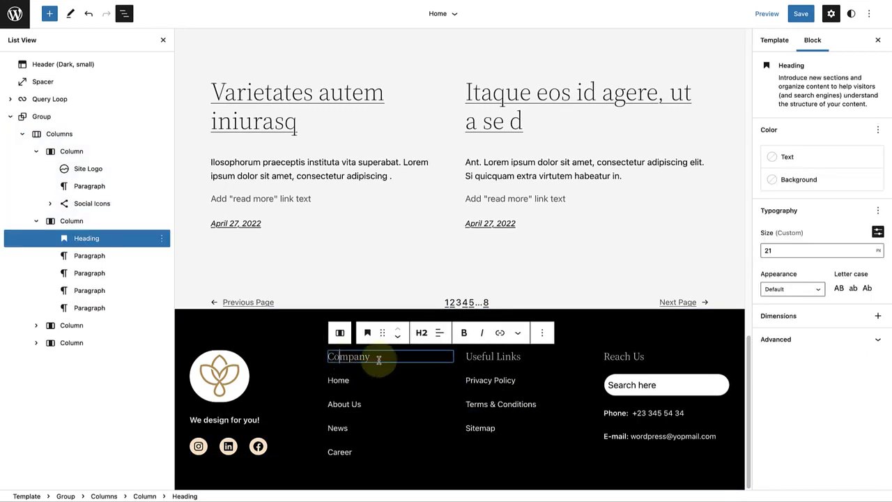
left_click_drag(378, 357, 329, 359)
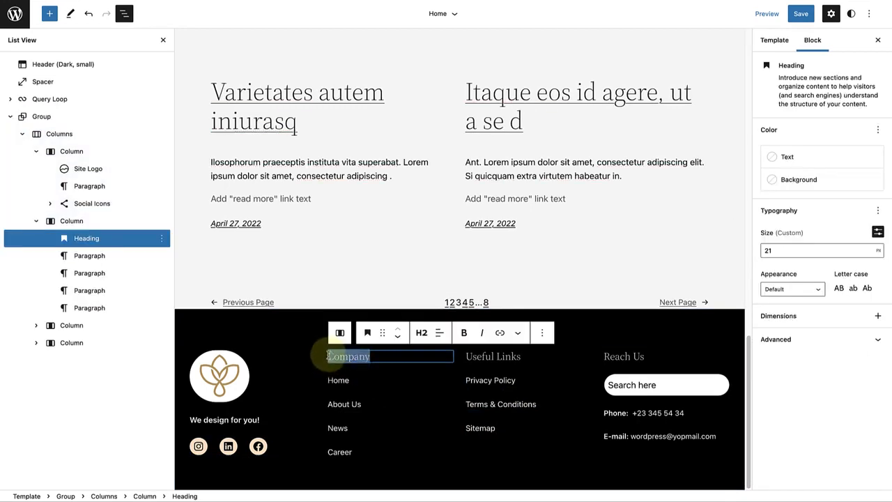
double_click(775, 249)
type("30")
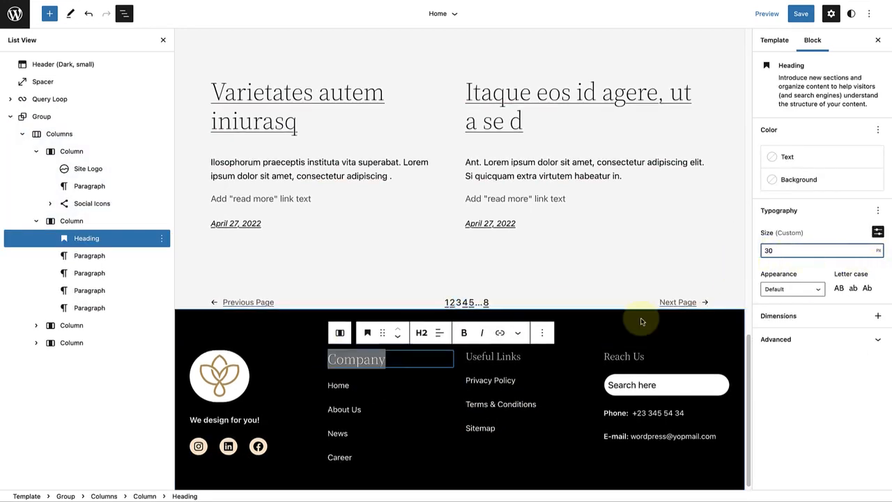
Step: Set the font size of the "Useful Links" and "Reach Us" footer headings to 30 px
left_click_drag(529, 358, 466, 357)
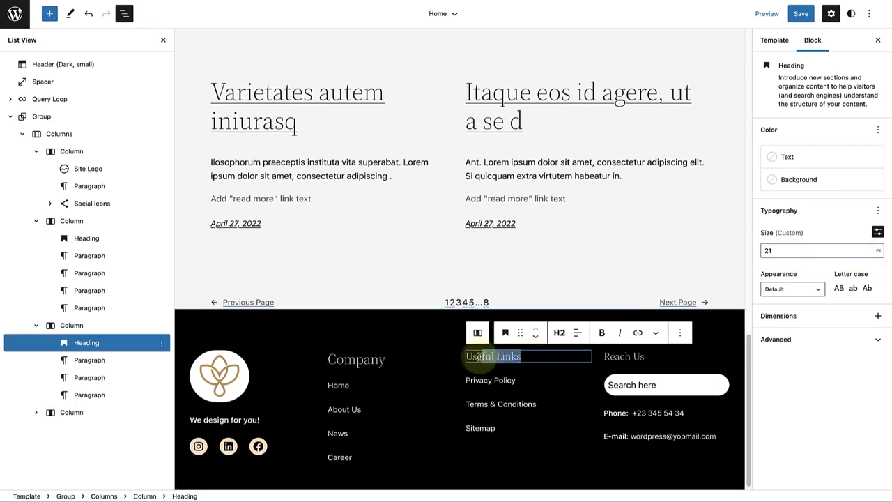
left_click(767, 251)
double_click(763, 250)
type("30")
left_click_drag(669, 357, 605, 357)
double_click(765, 250)
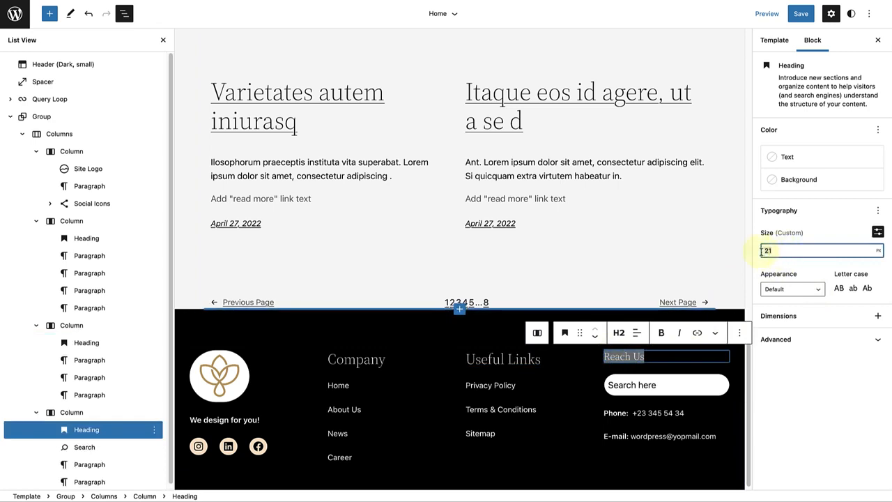
type("30")
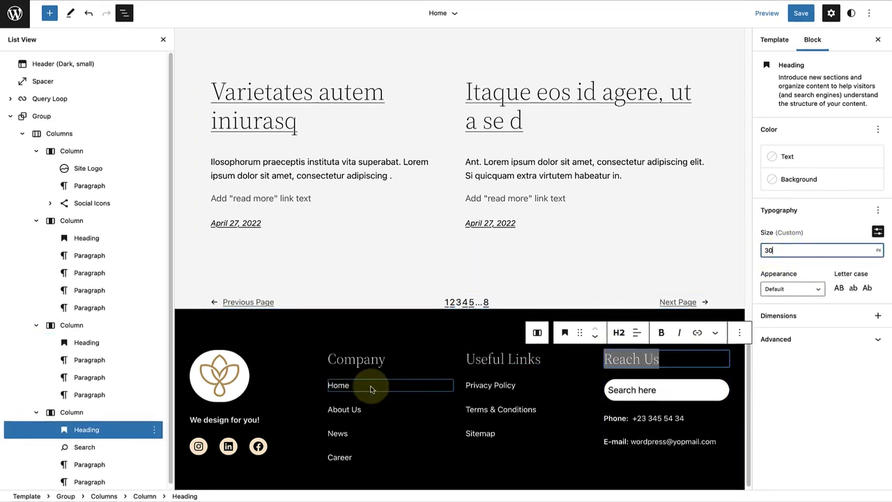
Step: Remove the four link paragraphs, Home through Career, below the footer's "Company" heading
left_click(356, 360)
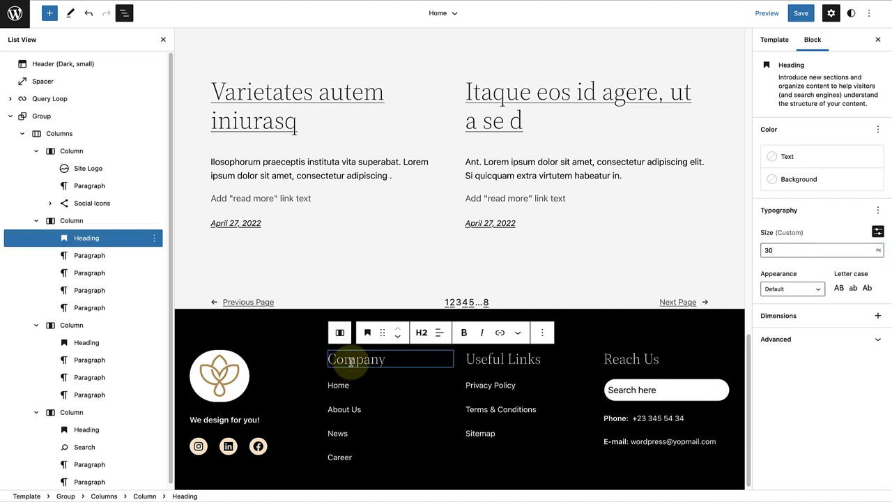
left_click(90, 256)
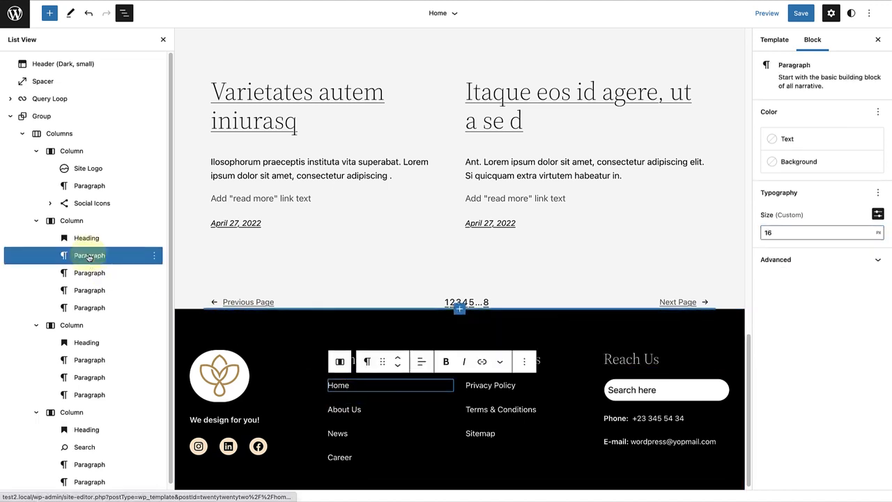
left_click(92, 310, "shift")
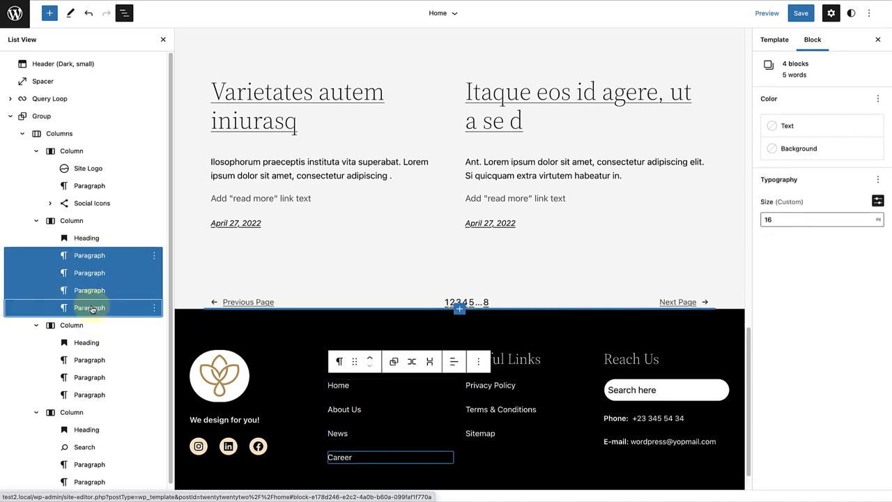
left_click(154, 256)
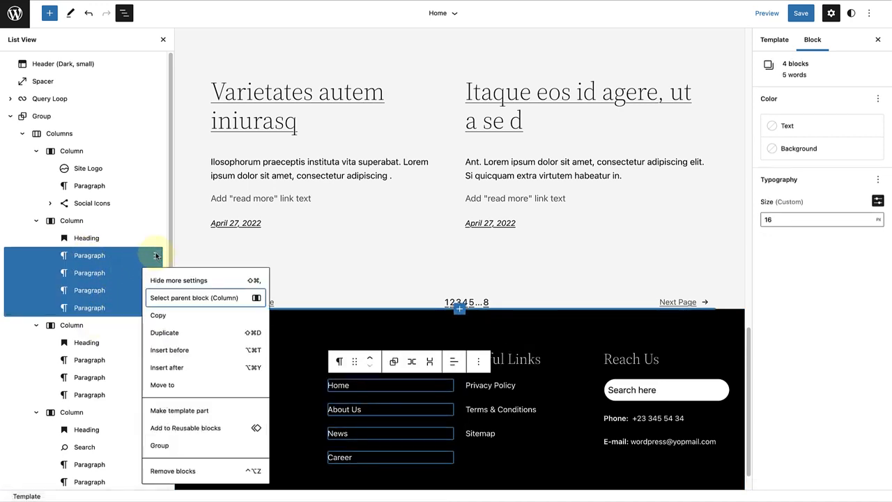
left_click(179, 471)
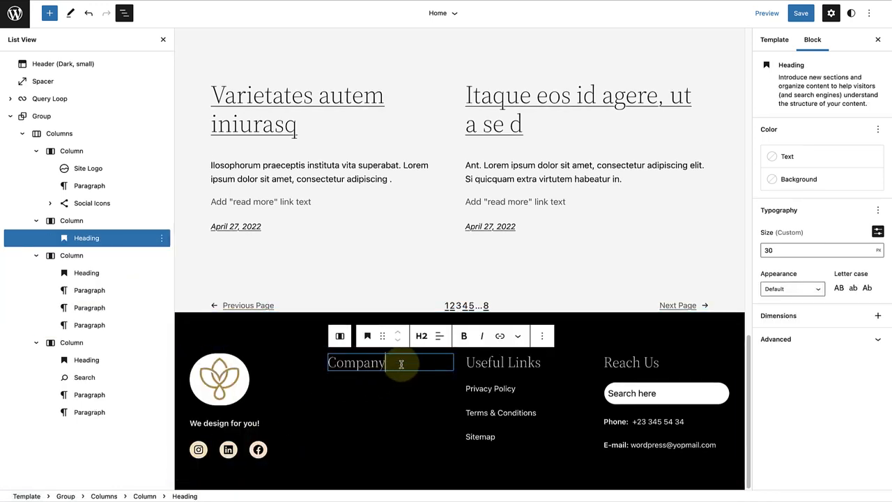
Step: Insert a Navigation block below the footer's "Company" heading
key("Return")
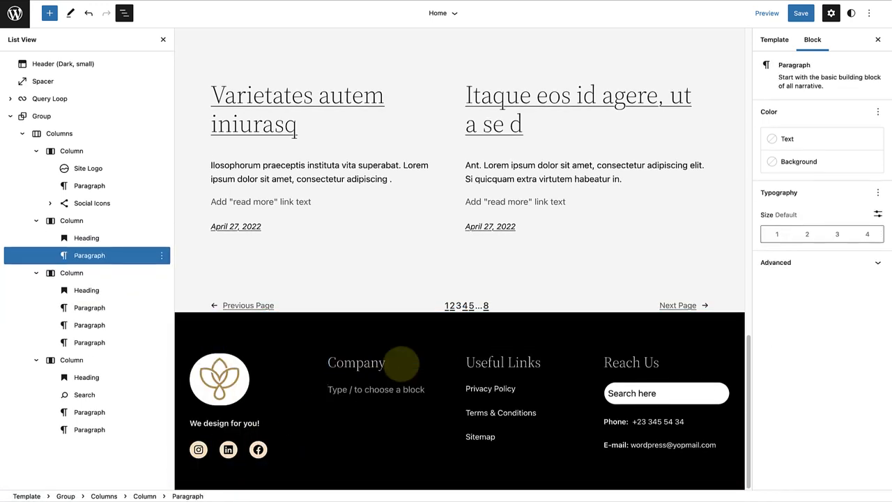
type("/nav")
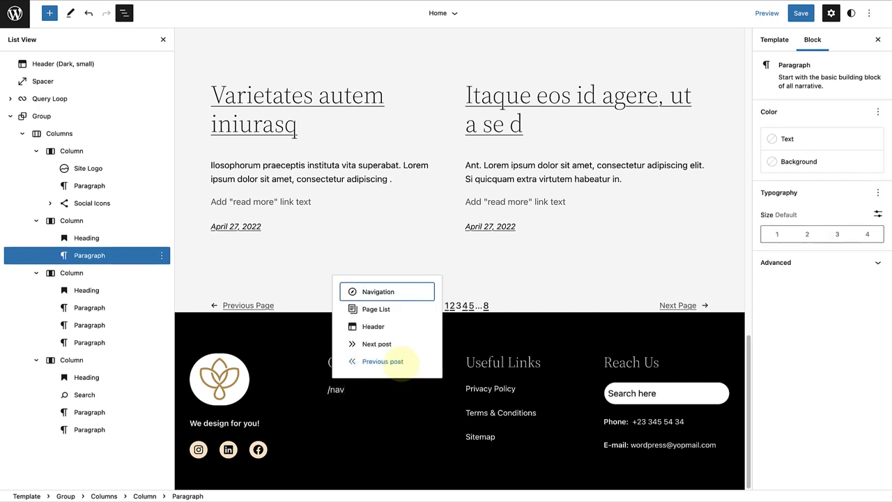
left_click(381, 293)
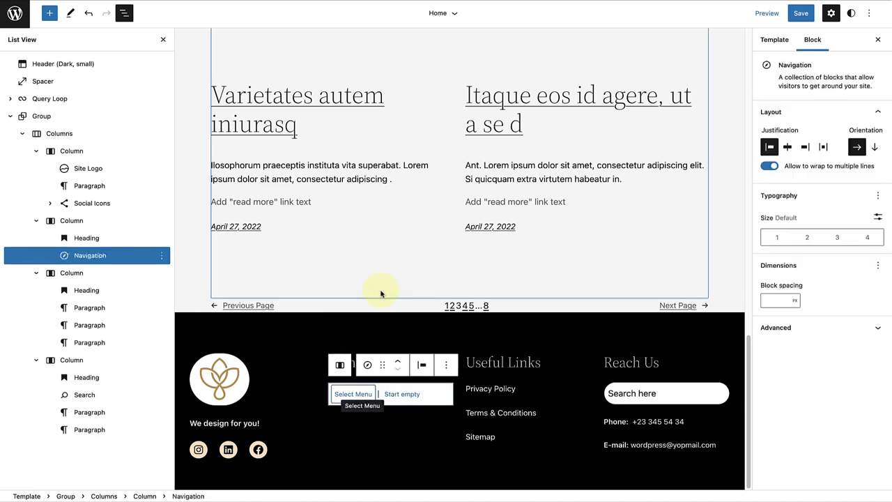
Step: Assign the second of the two "Header navigation 2" menus to the new Navigation block and set its orientation to vertical
left_click(353, 395)
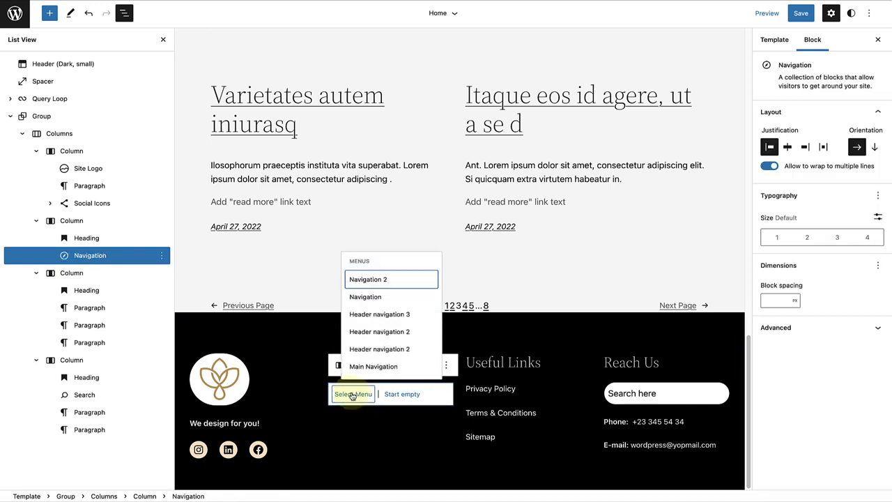
left_click(373, 352)
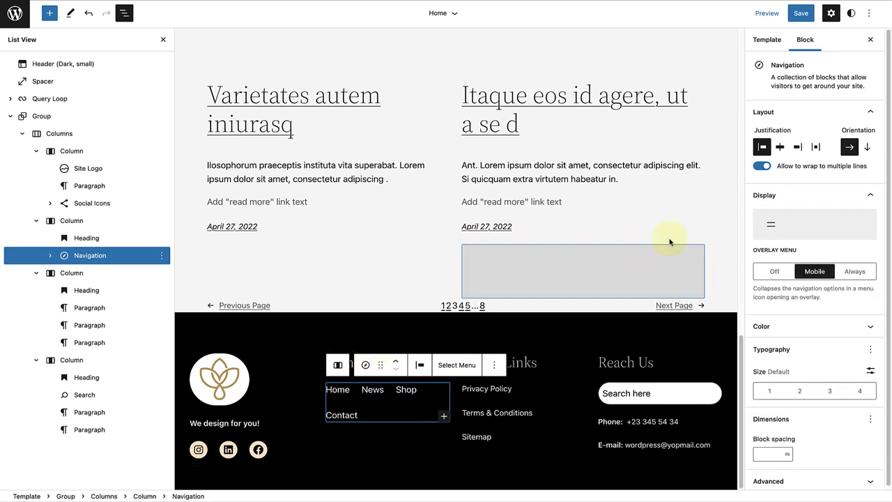
left_click(868, 147)
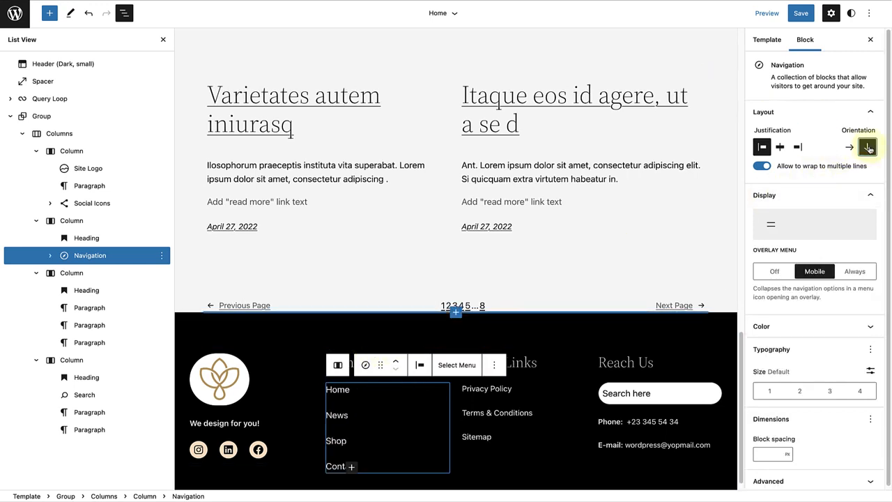
left_click(374, 423)
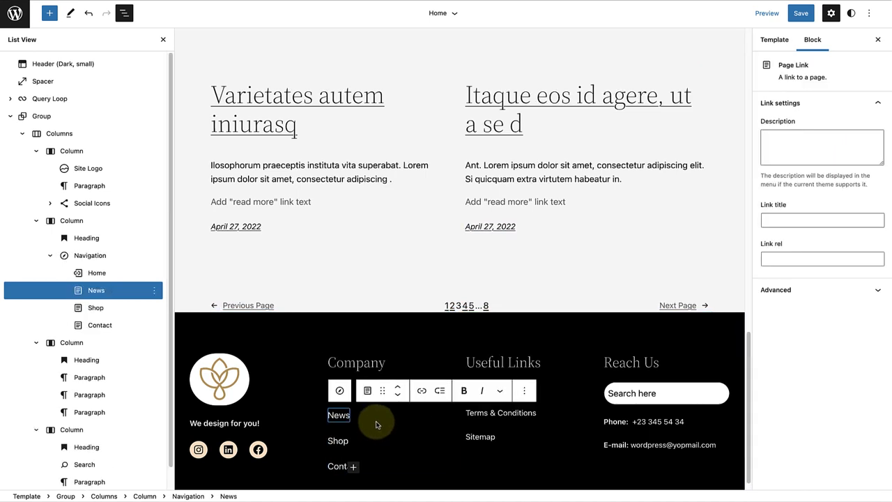
Step: Change the footer's "Company" heading text to "Quick Links"
left_click(378, 363)
left_click_drag(379, 363, 328, 362)
key("BackSpace")
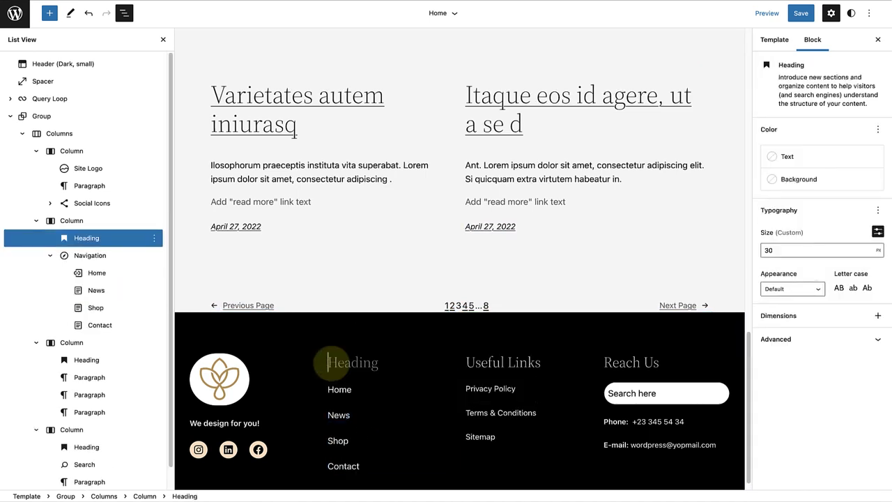
type("Quick Links")
left_click(296, 342)
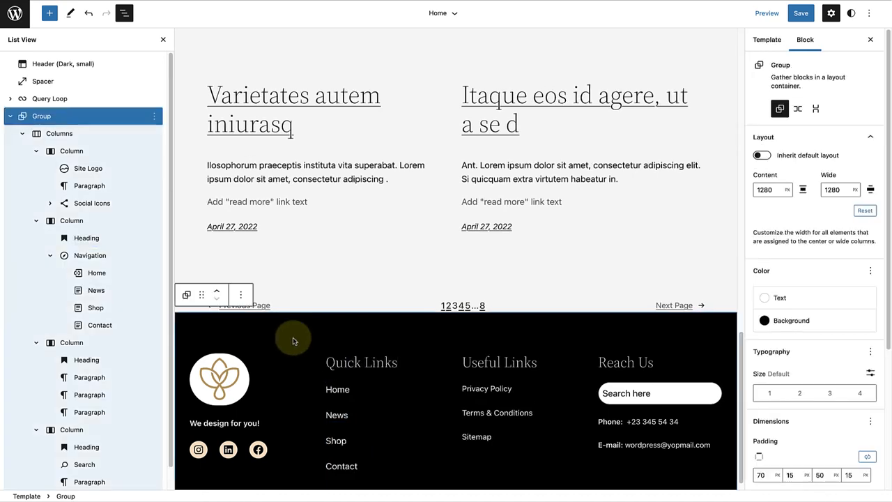
Step: Change the footer's "Useful Links" heading text to "Resources"
left_click(492, 365)
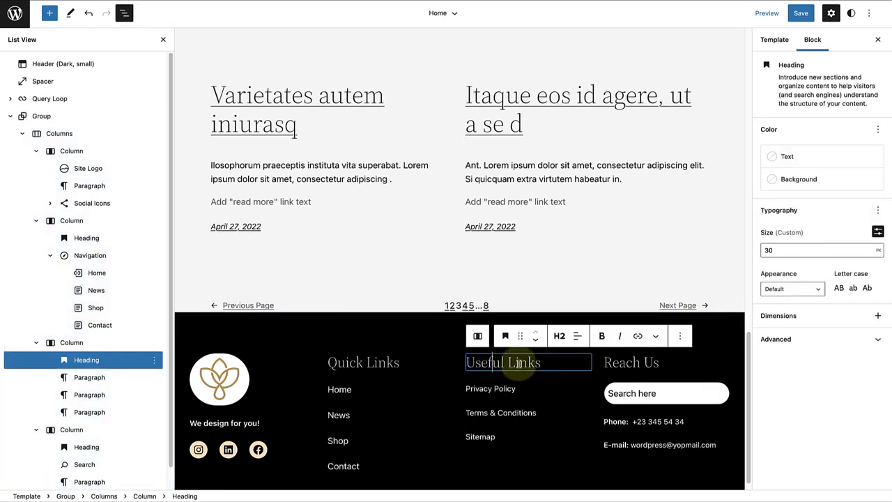
left_click_drag(541, 364, 467, 367)
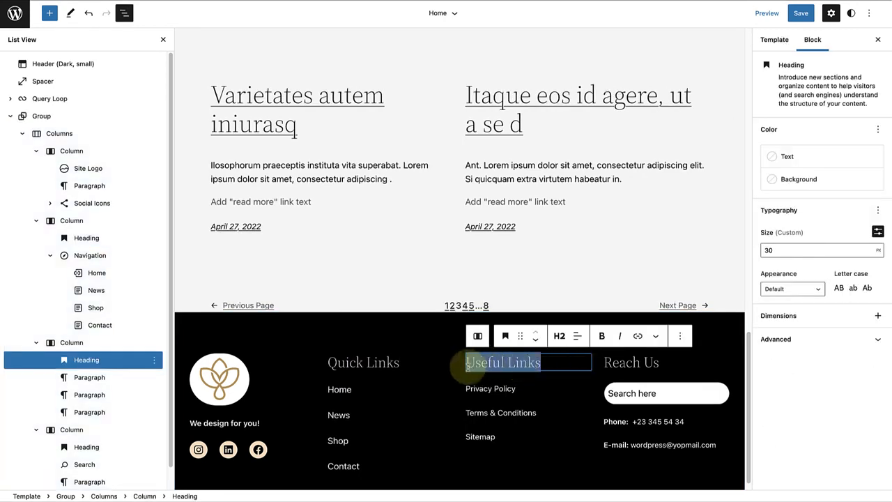
type("Resources")
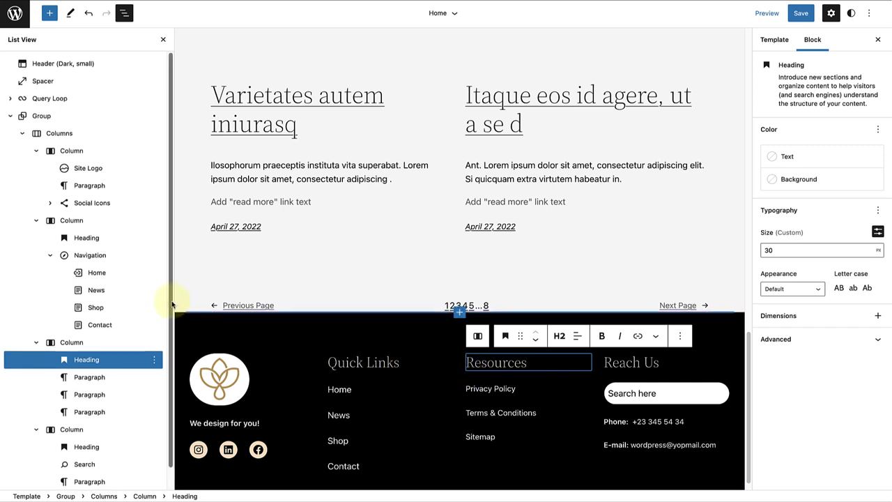
Step: Remove the three paragraphs, Privacy Policy through Sitemap, below the footer's "Resources" heading
scroll(165, 365, "down", 1)
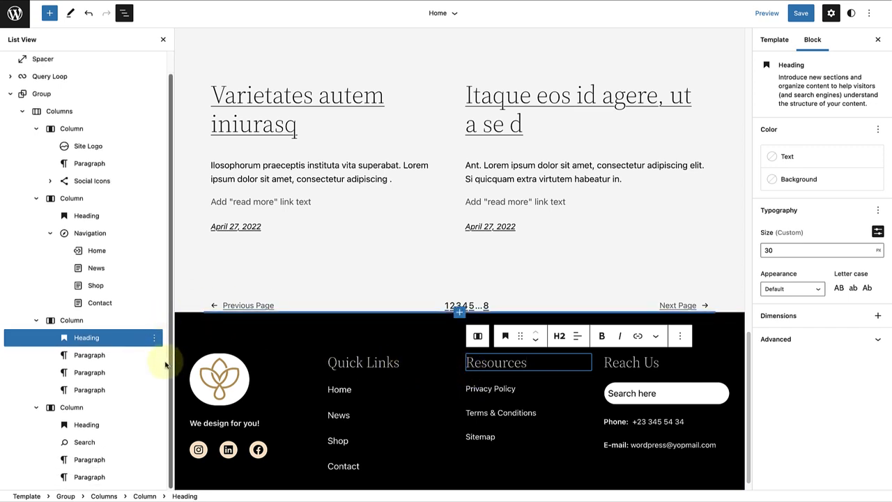
left_click(103, 356)
left_click(95, 392, "shift")
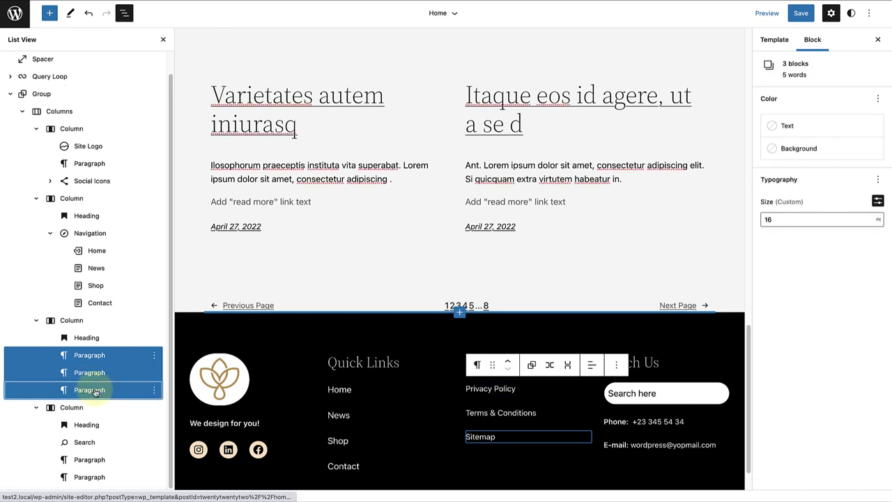
left_click(154, 355)
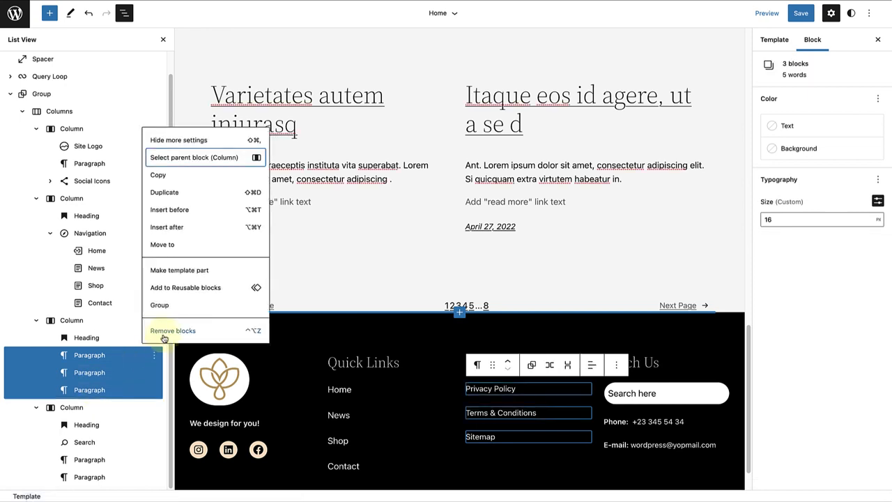
left_click(167, 331)
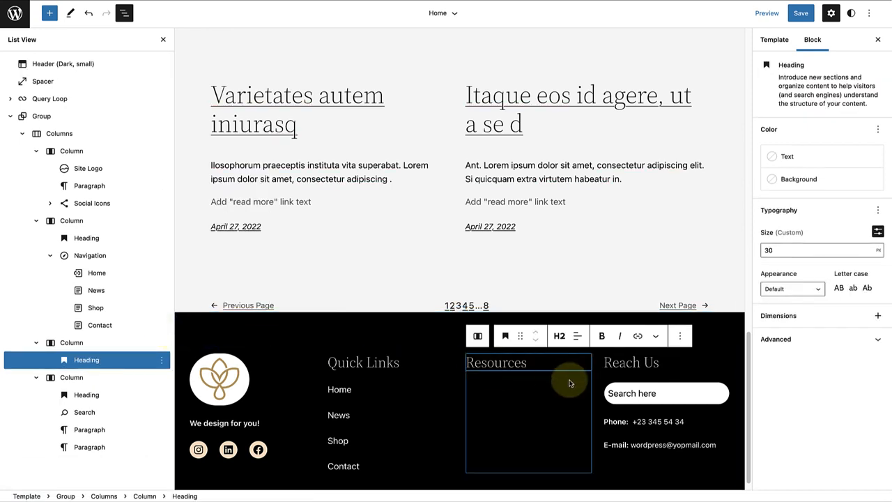
Step: Insert a Navigation block below the "Resources" heading and start it with an empty menu
key("Return")
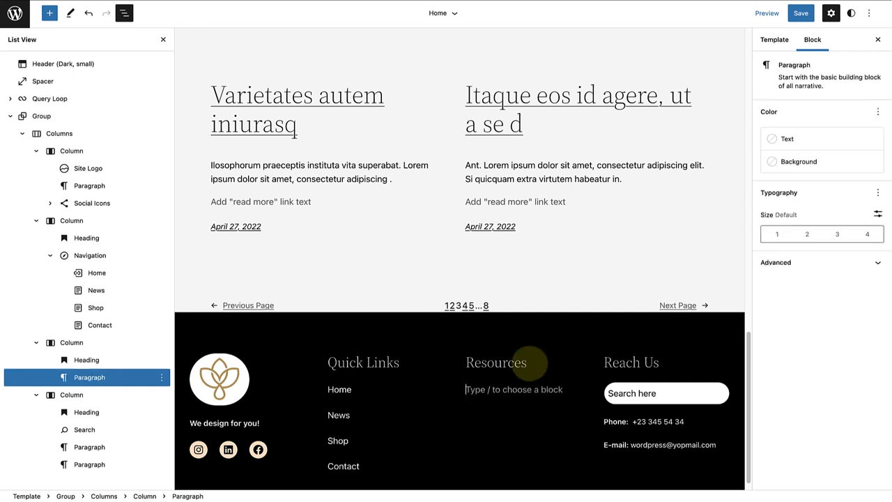
type("/nav")
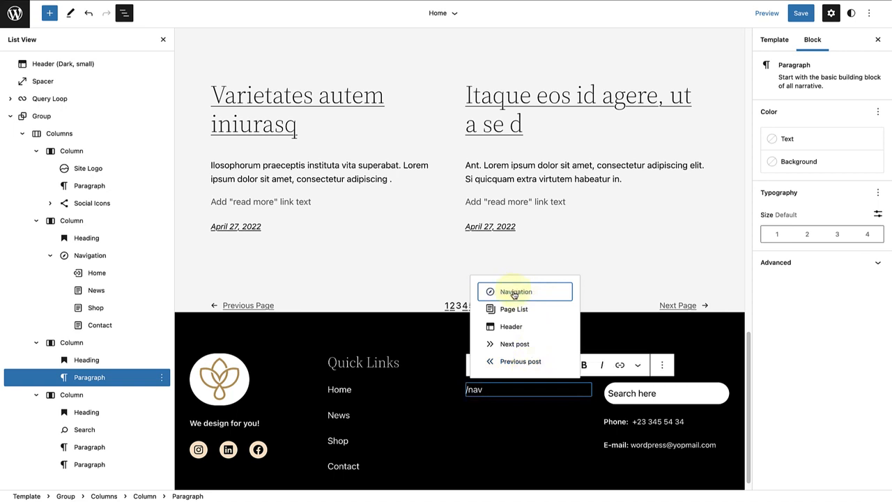
left_click(514, 293)
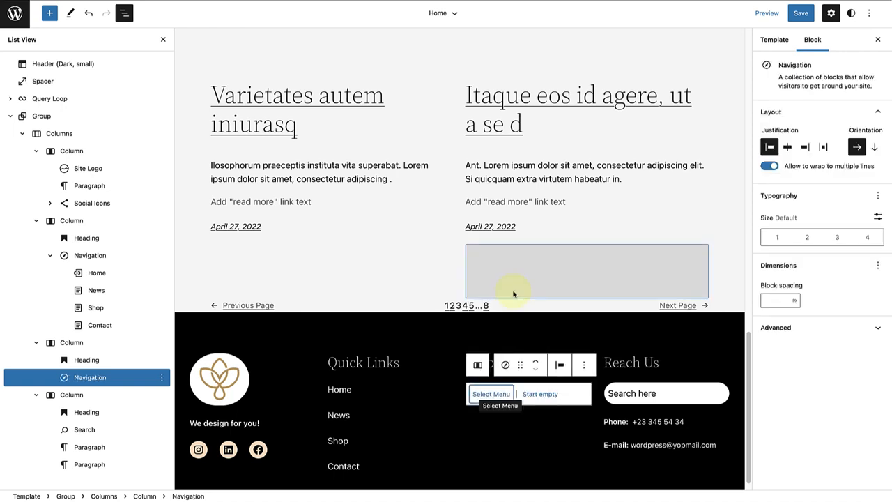
left_click(537, 395)
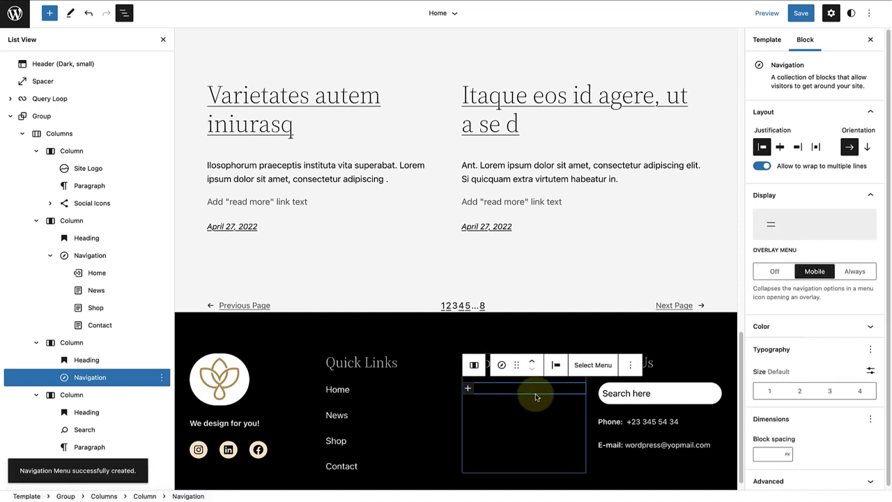
Step: Add a link to the Privacy Policy page in the Resources navigation menu
left_click(469, 388)
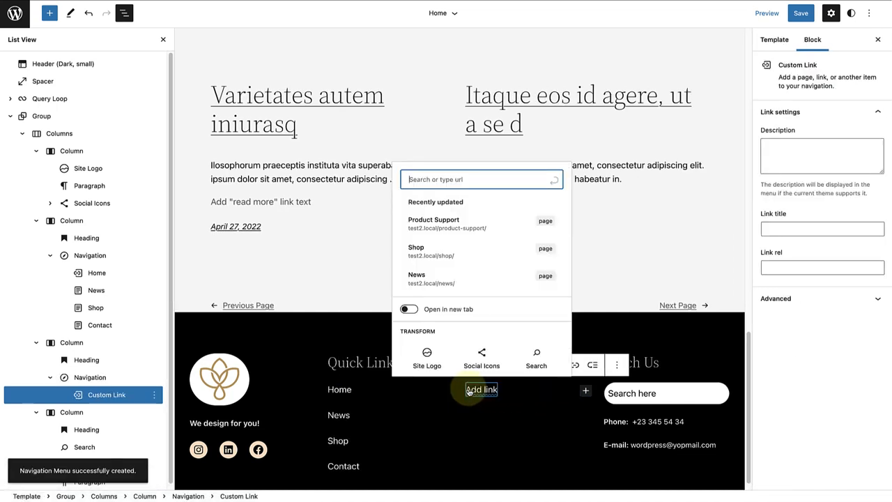
type("Pr")
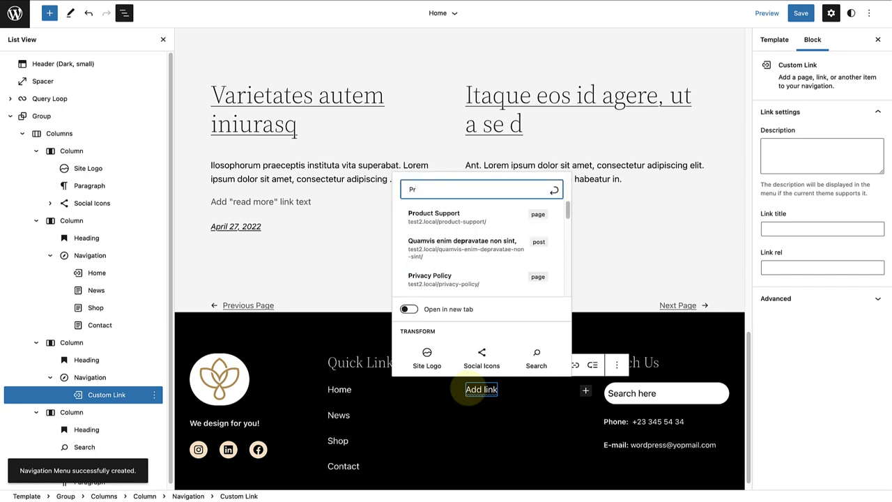
type("iv")
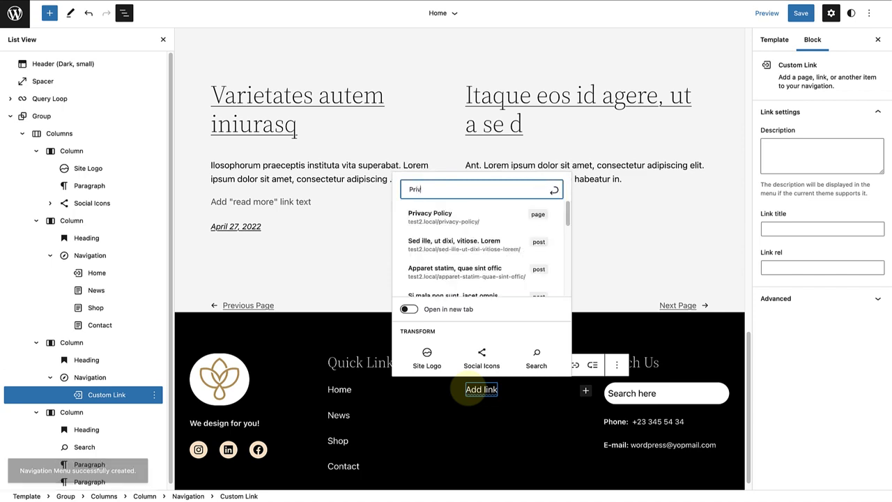
type("ac")
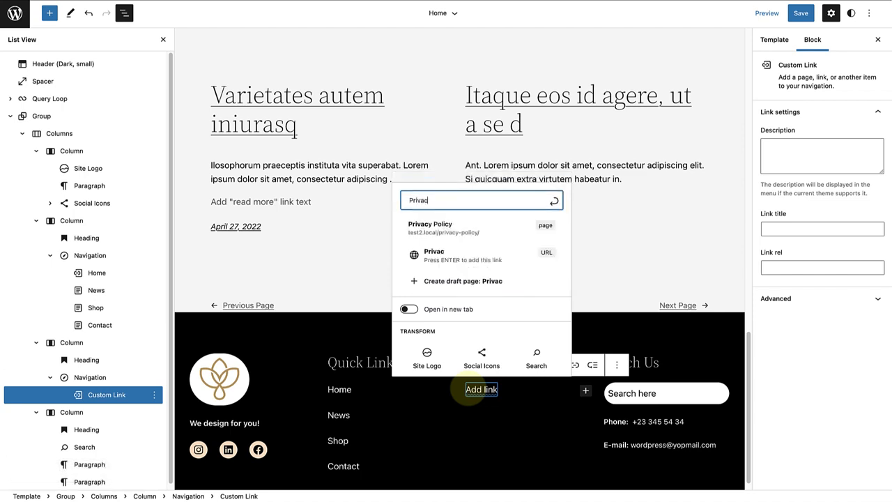
left_click(451, 229)
Step: Add links to the Product Support and Testimonials pages after Privacy Policy in the Resources navigation menu
left_click(585, 391)
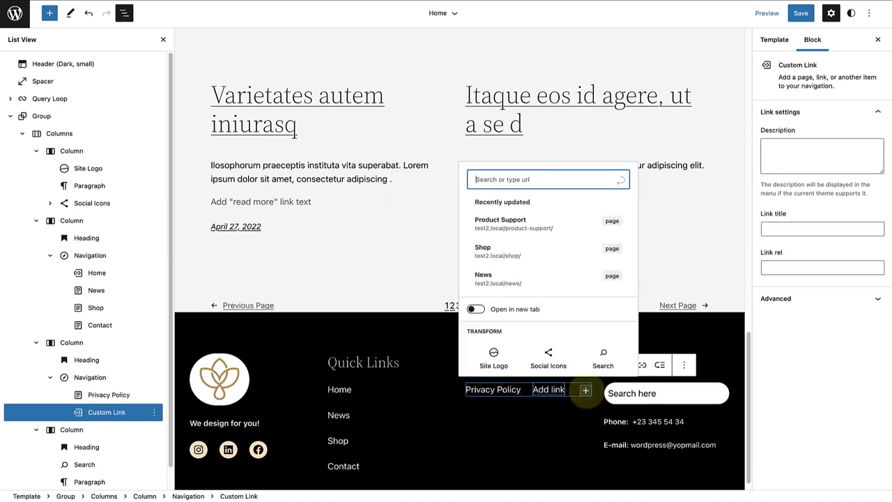
type("Produc")
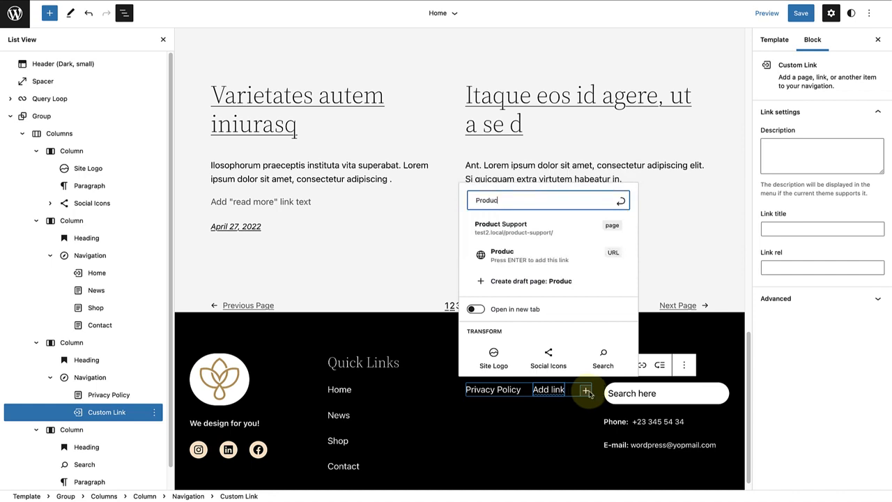
left_click(505, 233)
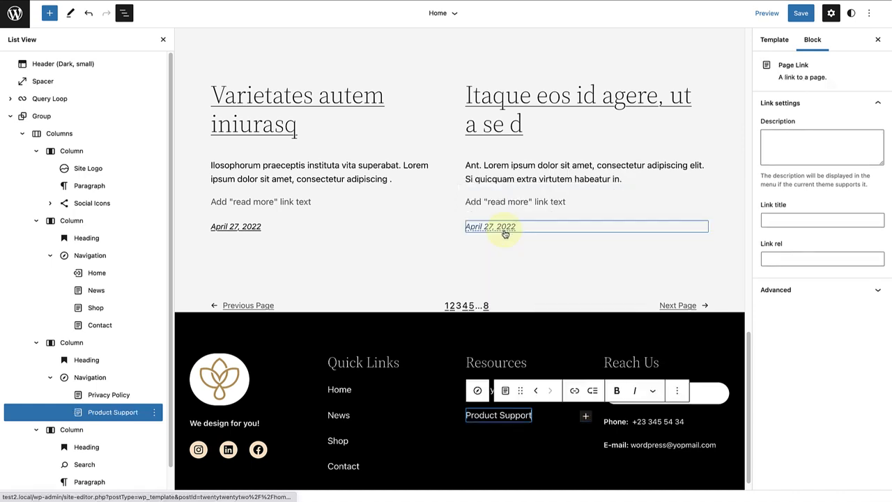
left_click(585, 416)
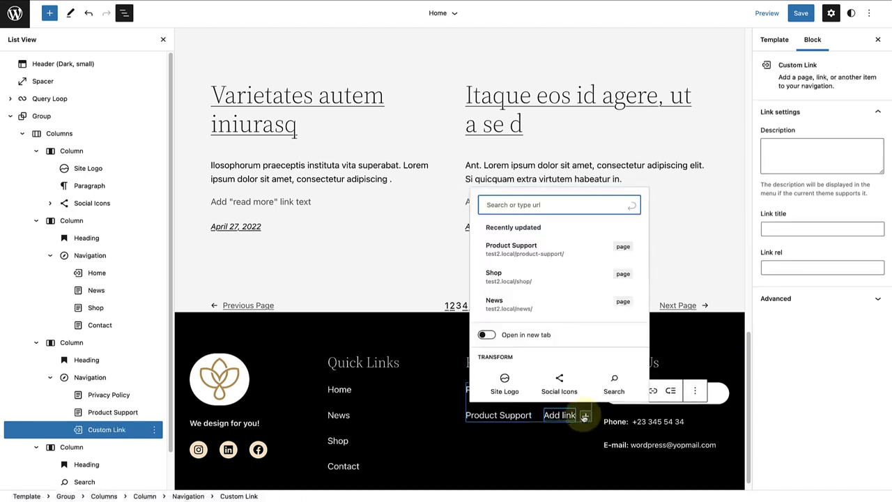
type("Test")
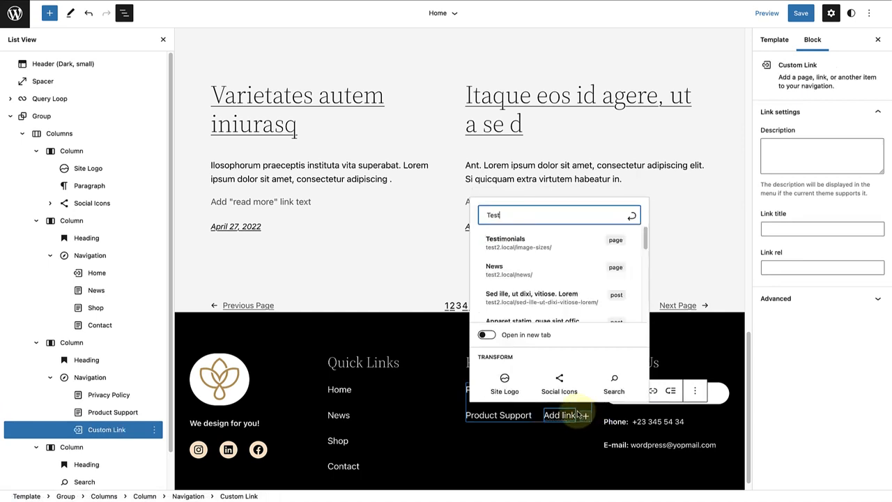
left_click(508, 242)
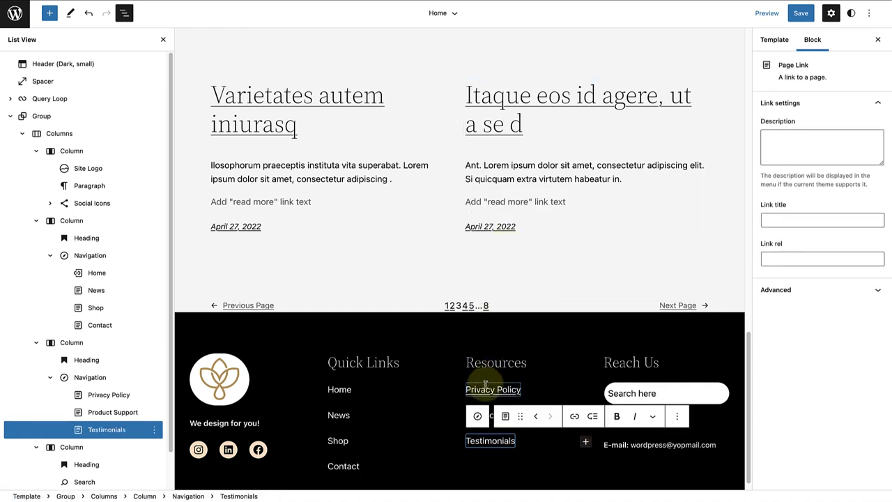
Step: Set the orientation of the footer's Resources navigation menu to vertical
left_click(96, 378)
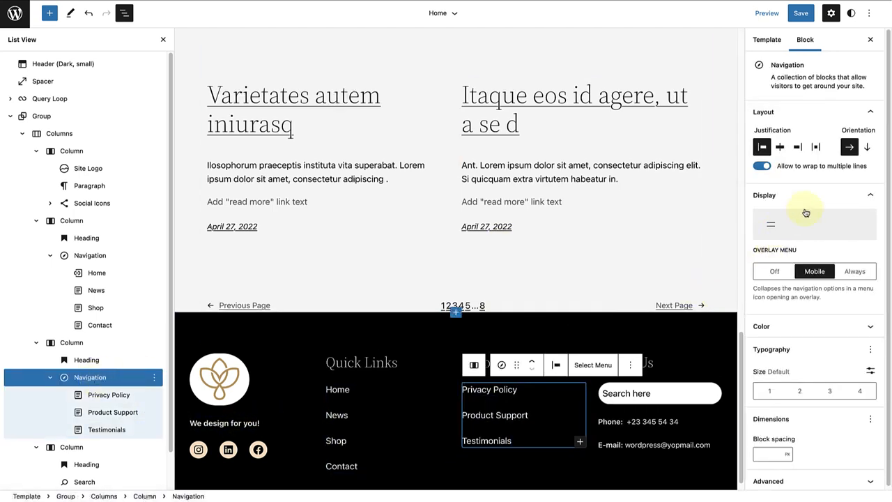
left_click(870, 147)
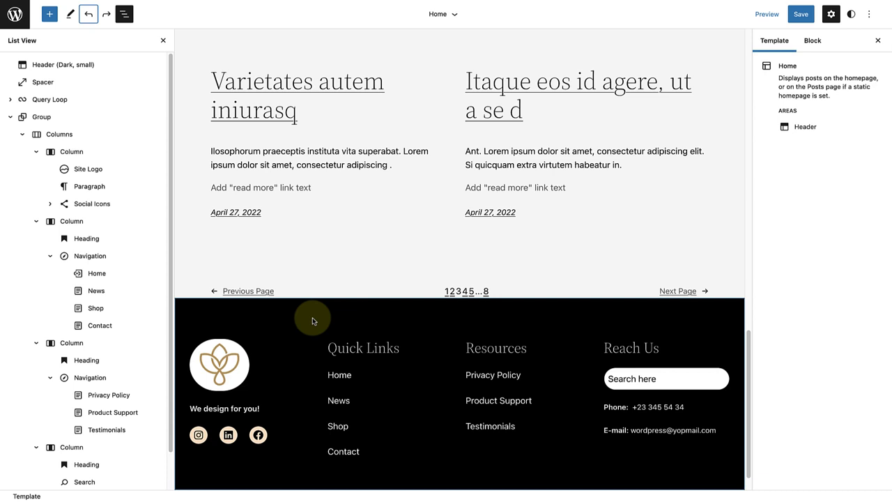
Step: Set the text color of the Quick Links navigation menu to the theme's Secondary color, FFE2C7
left_click(115, 258)
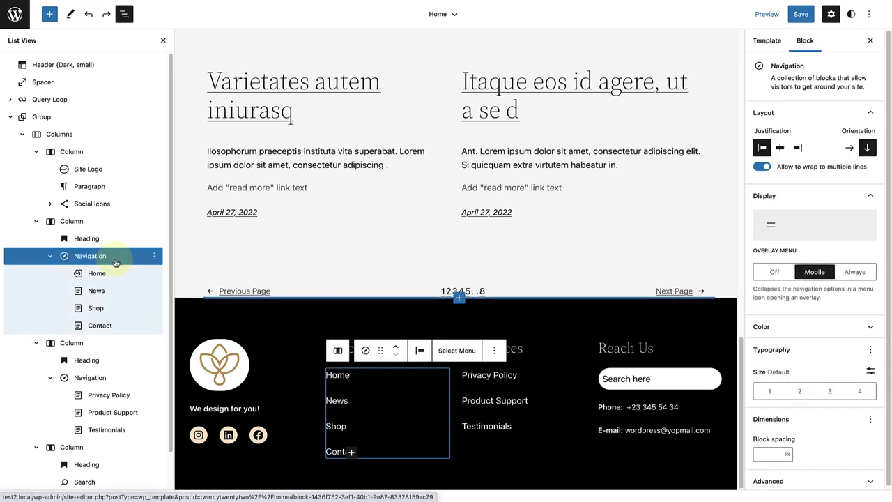
left_click(841, 334)
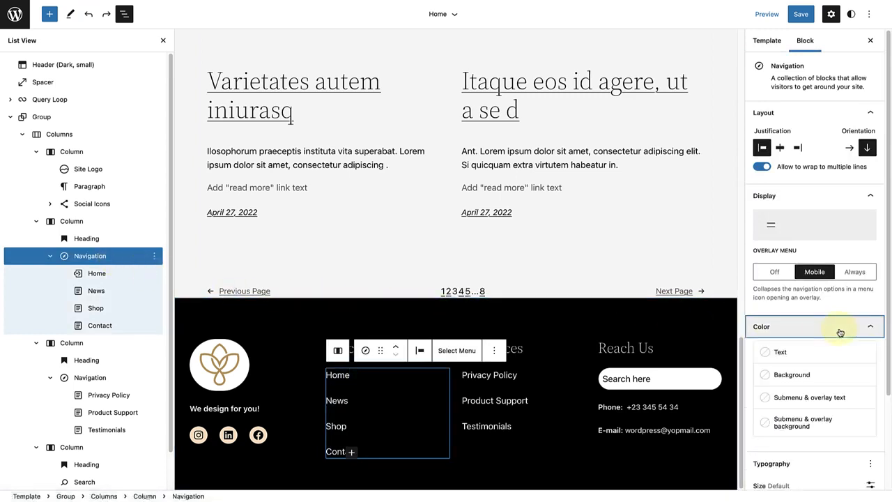
left_click(833, 352)
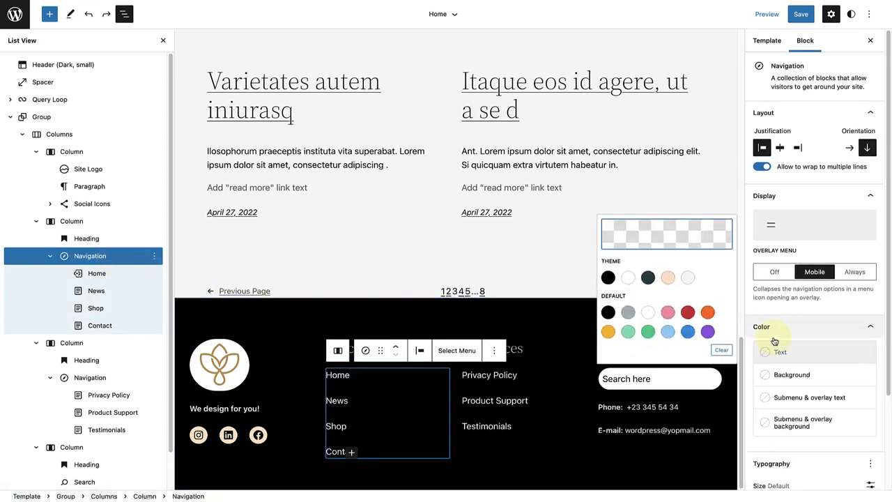
left_click(668, 278)
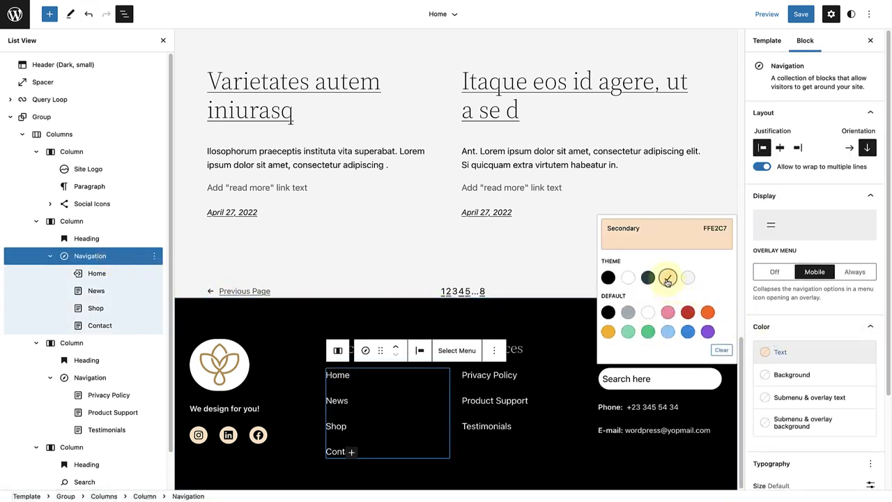
Step: Add the Appearance typography option to the Quick Links navigation menu and set it to Light
left_click(887, 257)
scroll(872, 293, "down", 3)
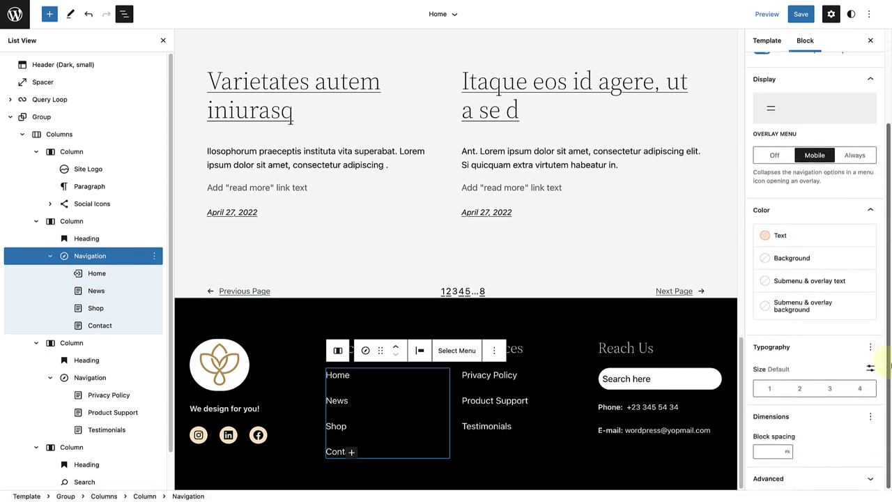
left_click(870, 348)
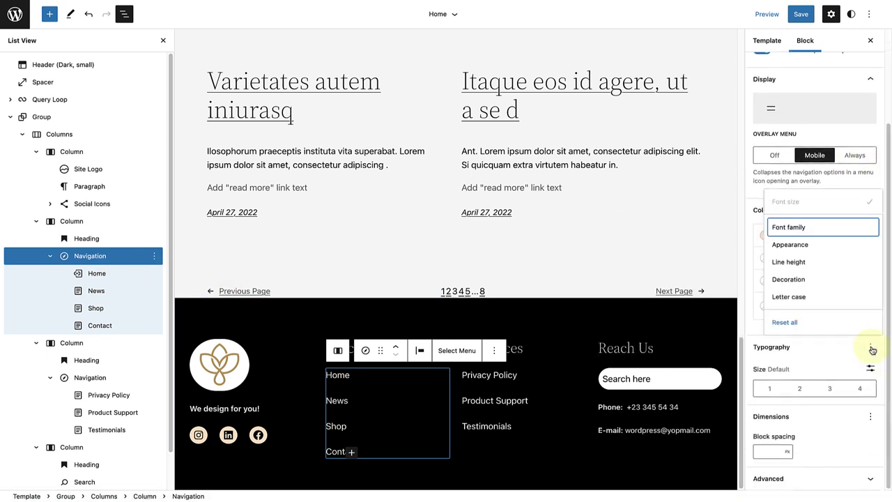
left_click(803, 245)
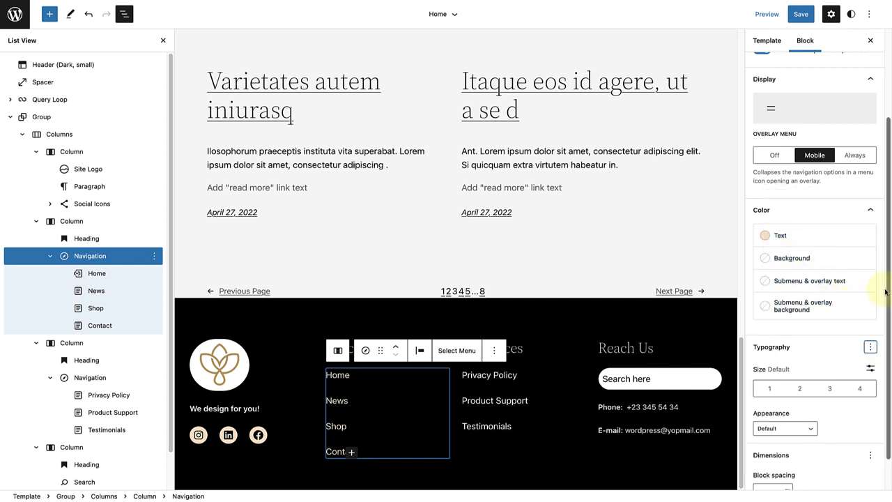
left_click_drag(888, 289, 890, 293)
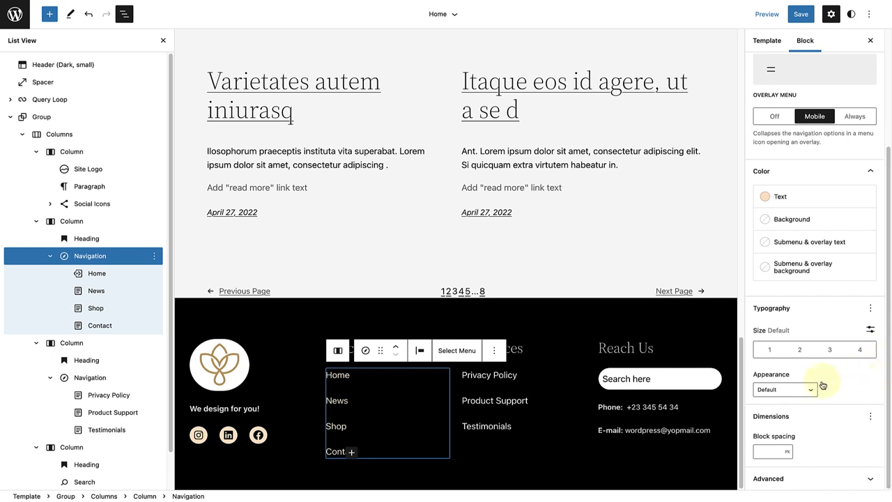
left_click(812, 390)
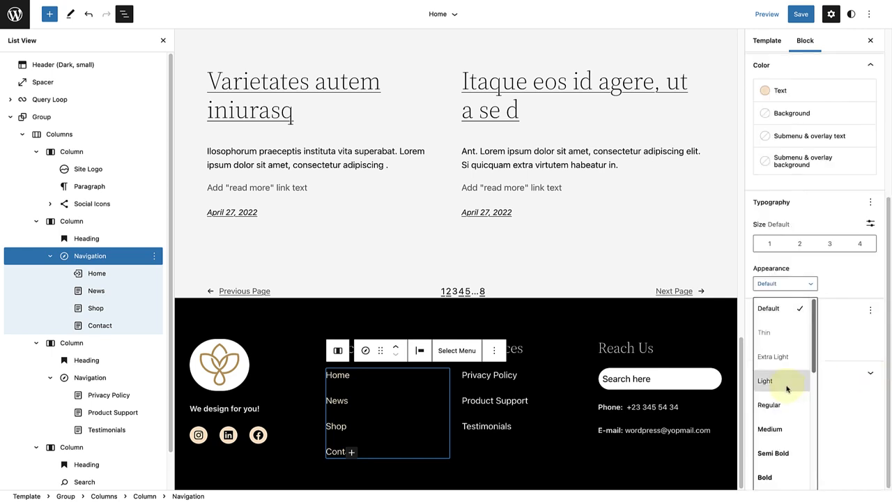
left_click(782, 382)
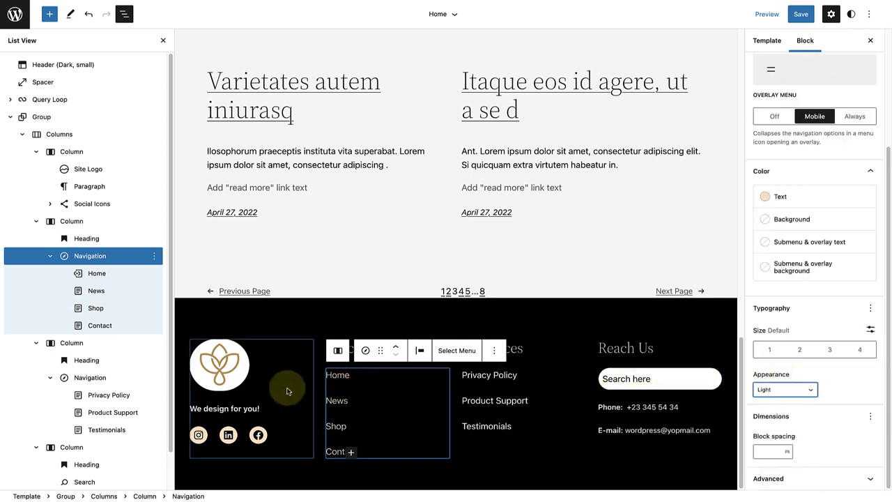
Step: Set the text color of the Resources navigation menu to the theme's Secondary color
left_click(90, 378)
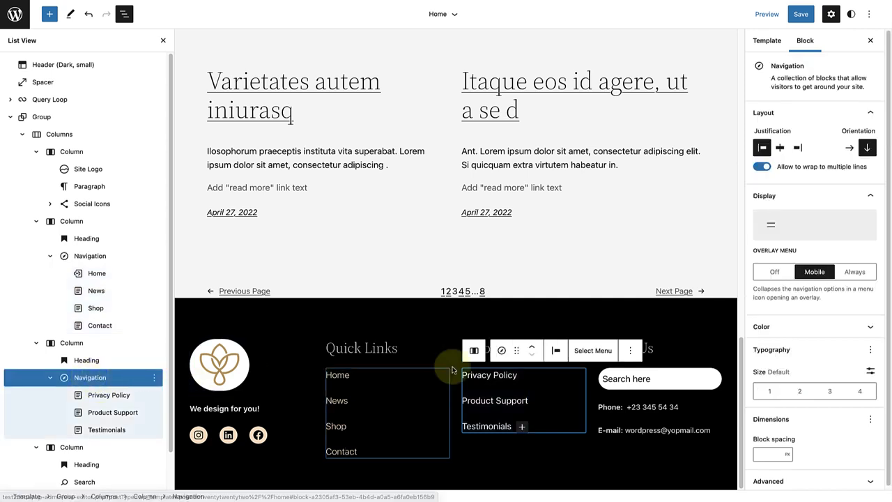
left_click(872, 327)
left_click(844, 354)
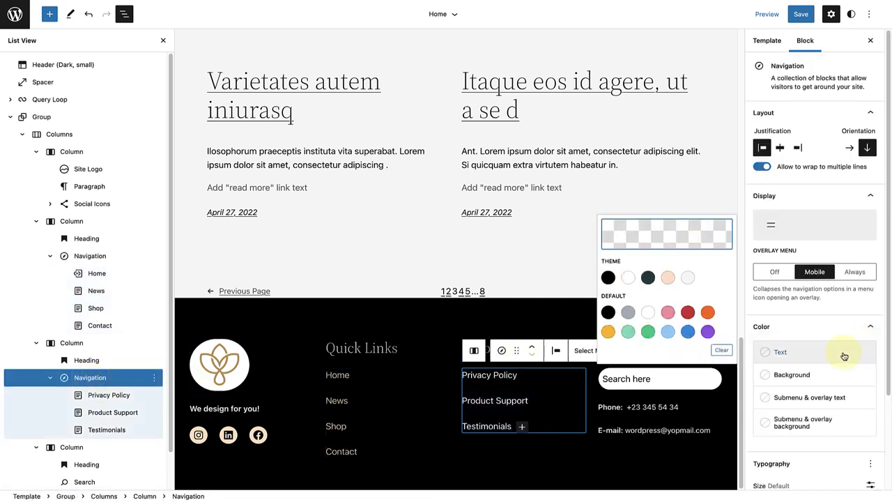
left_click(667, 277)
Step: Add the Appearance typography option to the Resources navigation menu and set it to Light
scroll(887, 335, "down", 3)
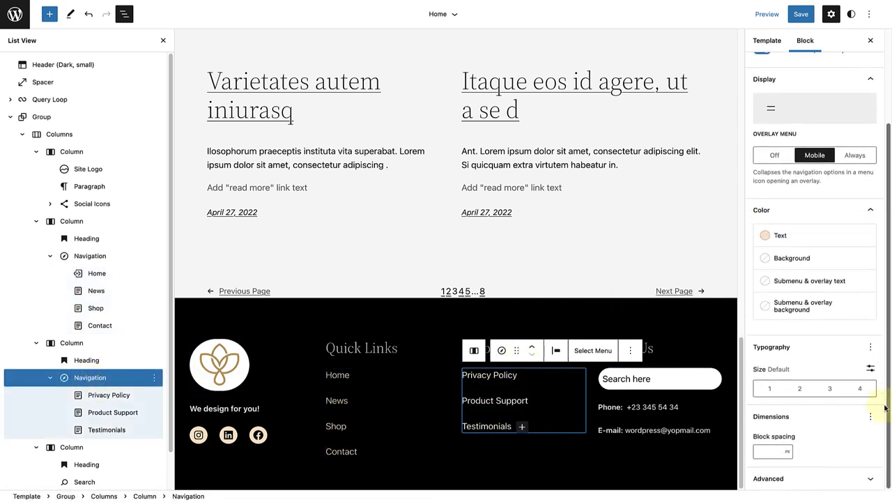
left_click(871, 347)
left_click(809, 245)
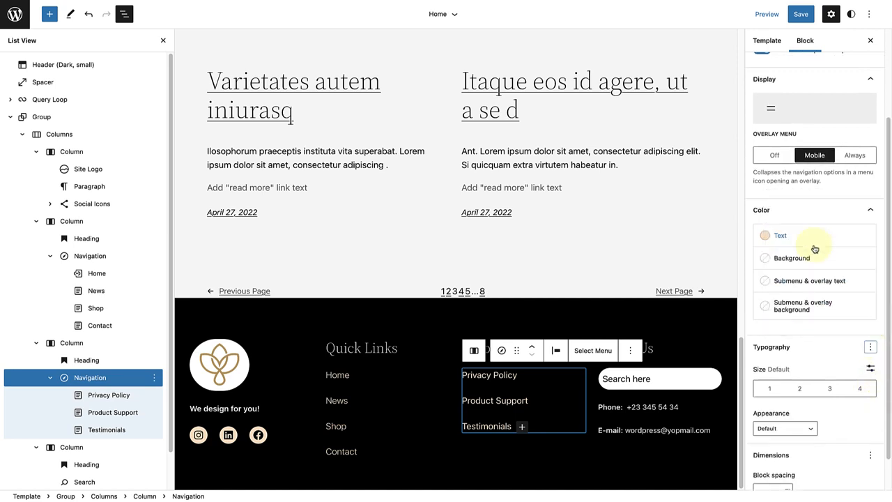
scroll(890, 319, "down", 1)
left_click(803, 395)
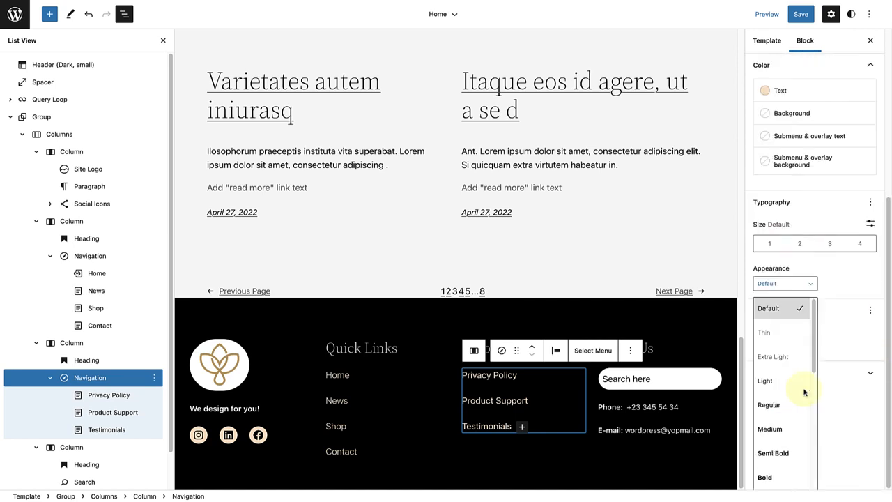
left_click(770, 386)
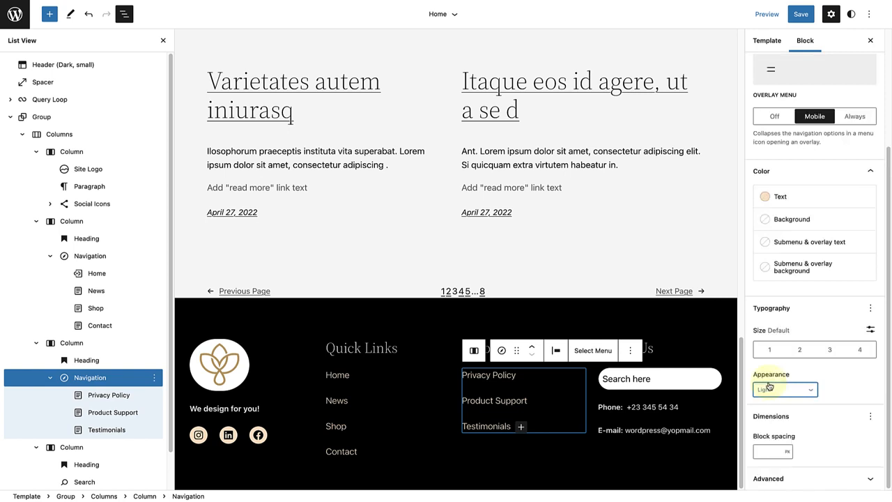
Step: Give the Phone paragraph below "Reach Us" the Secondary text color, FFE2C7, and a Light font appearance
left_click(636, 408)
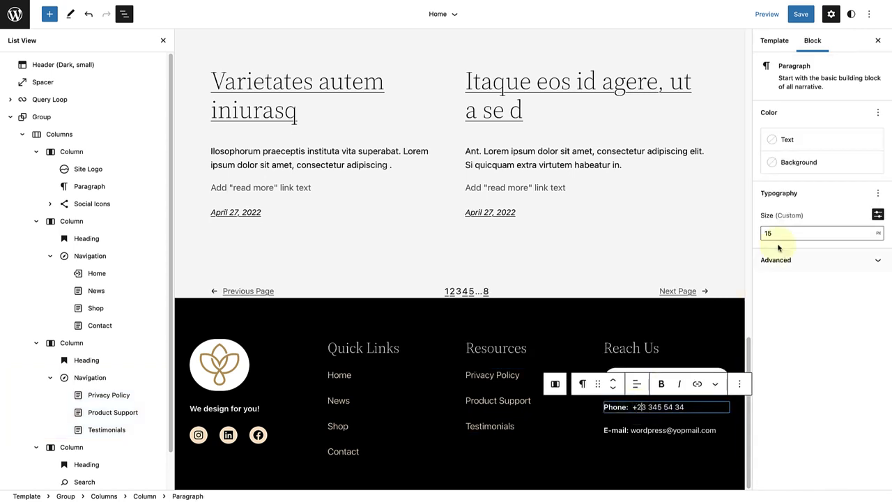
left_click(816, 139)
left_click(676, 193)
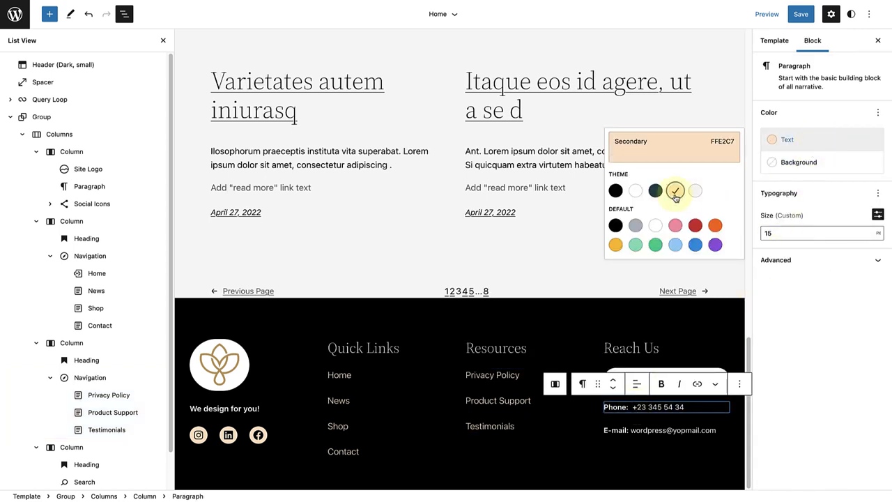
left_click(879, 193)
left_click(819, 244)
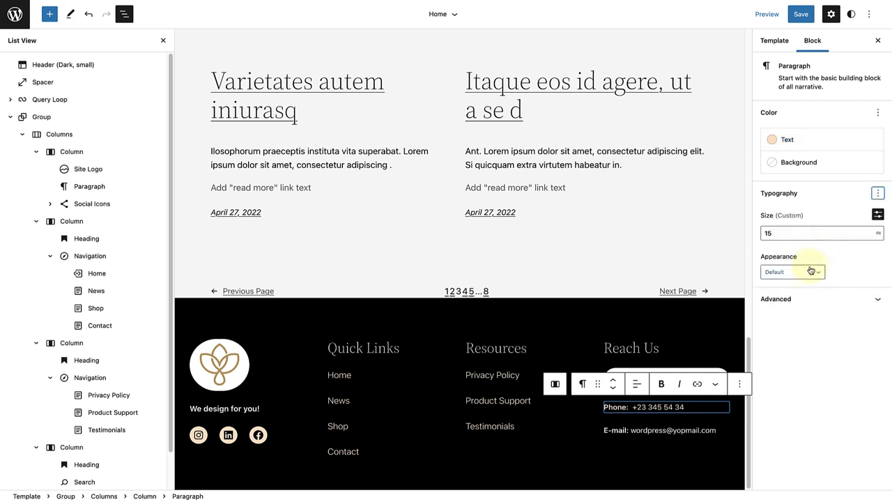
left_click(811, 271)
left_click(786, 366)
Step: Give the E-mail paragraph below "Reach Us" the Secondary text color, FFE2C7, and a Light font appearance
left_click(677, 432)
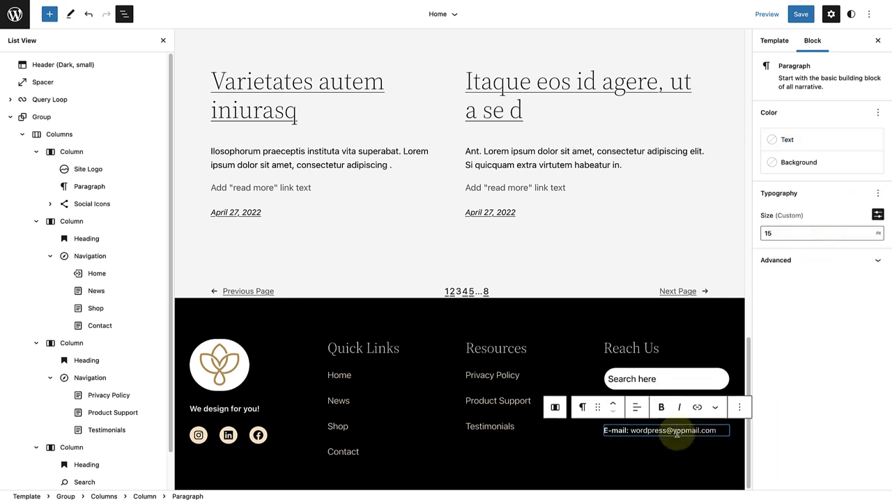
left_click(837, 140)
left_click(679, 196)
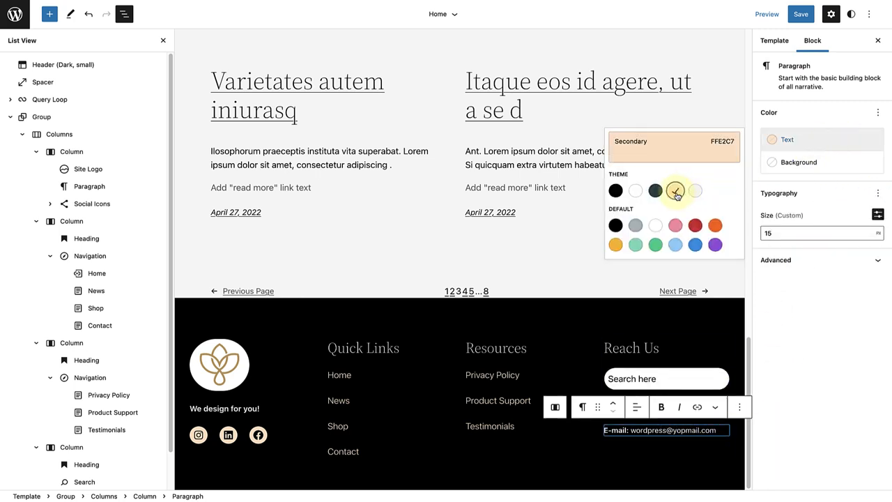
left_click(879, 193)
left_click(813, 243)
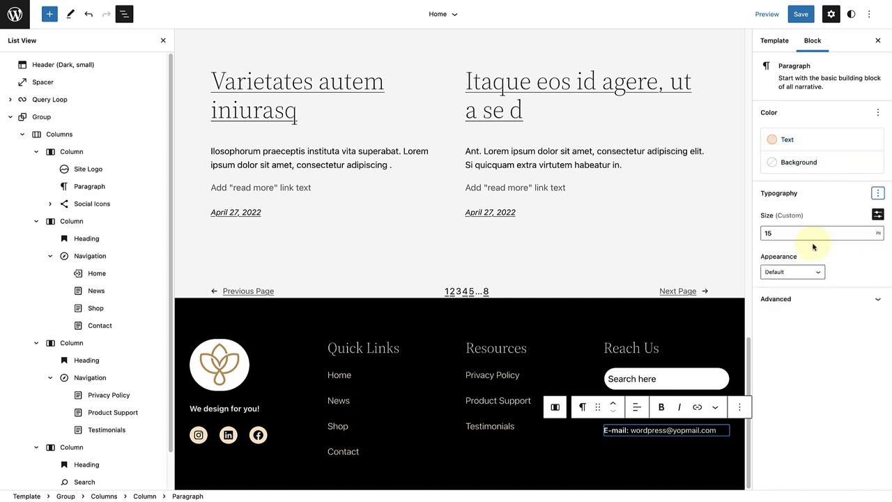
left_click(782, 272)
left_click(773, 370)
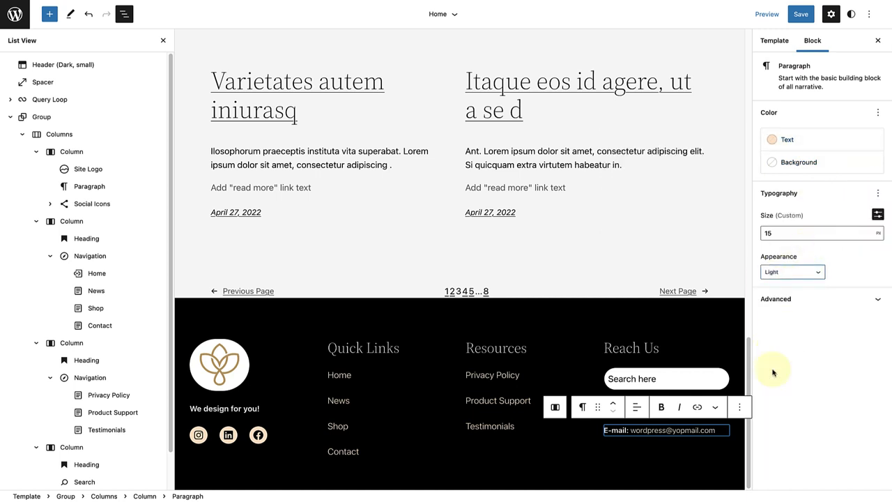
Step: Save the Logo, Home template and Navigation 3 changes, and hide the block settings and List View
left_click(676, 481)
left_click(800, 15)
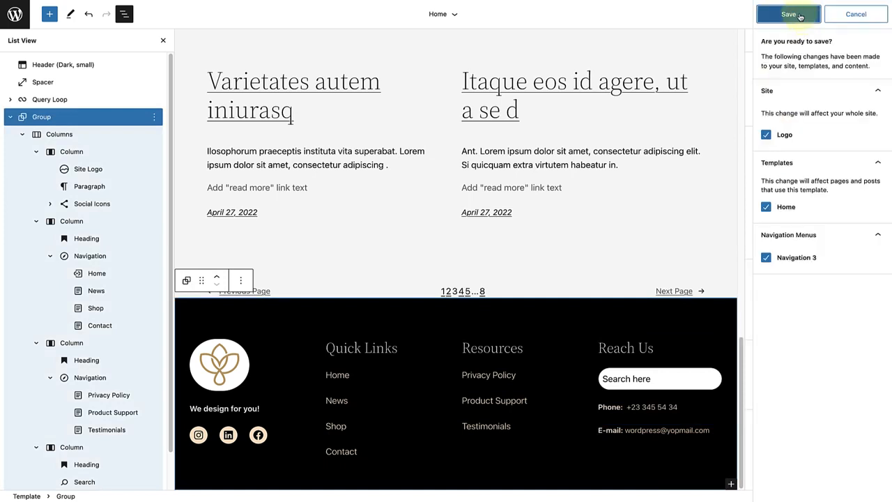
left_click(795, 15)
left_click(831, 14)
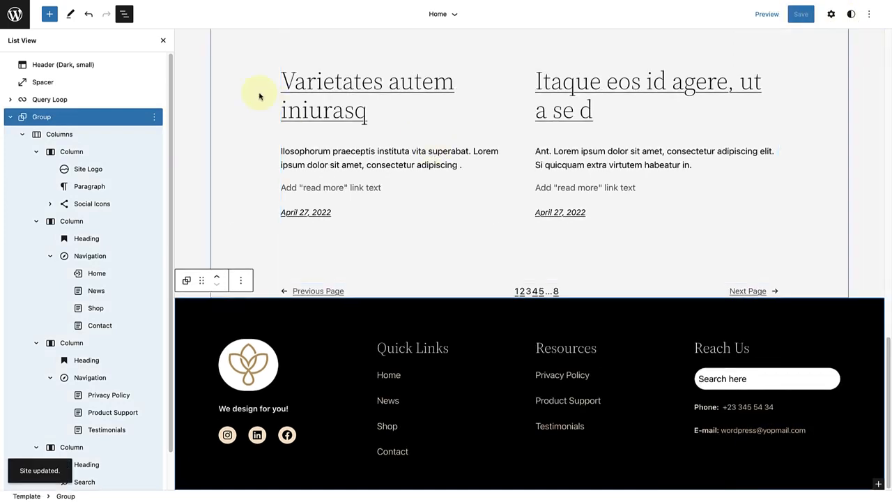
left_click(162, 39)
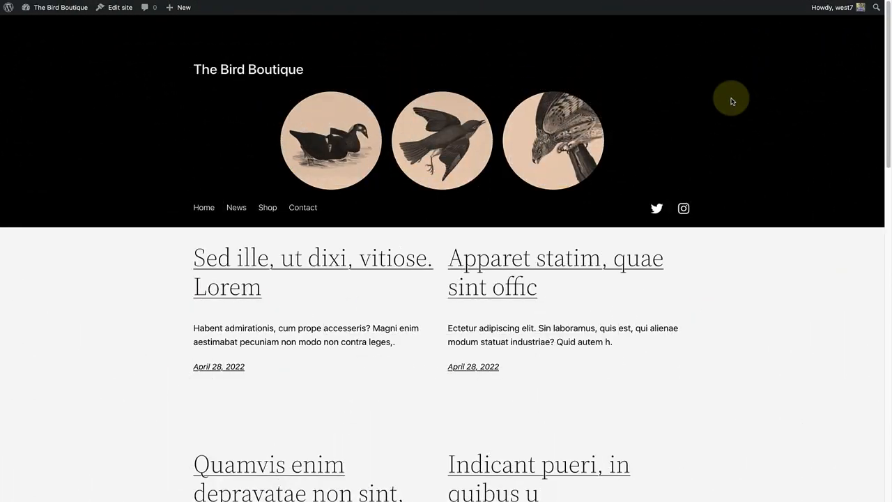
Step: Examine the finished footer at the end of the live site's home page
scroll(732, 102, "down", 5)
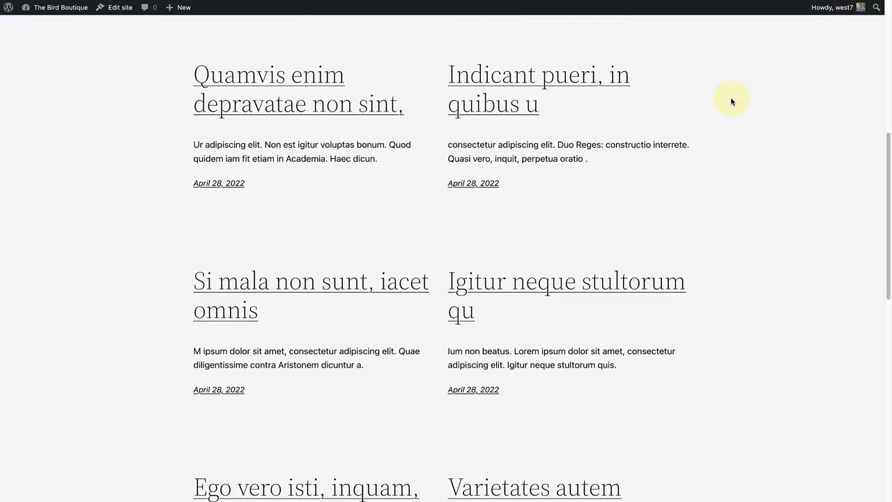
scroll(732, 102, "down", 8)
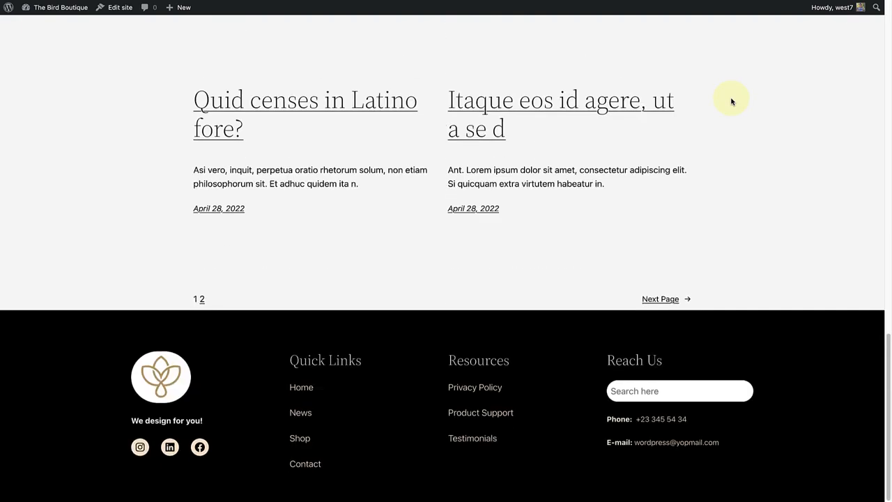